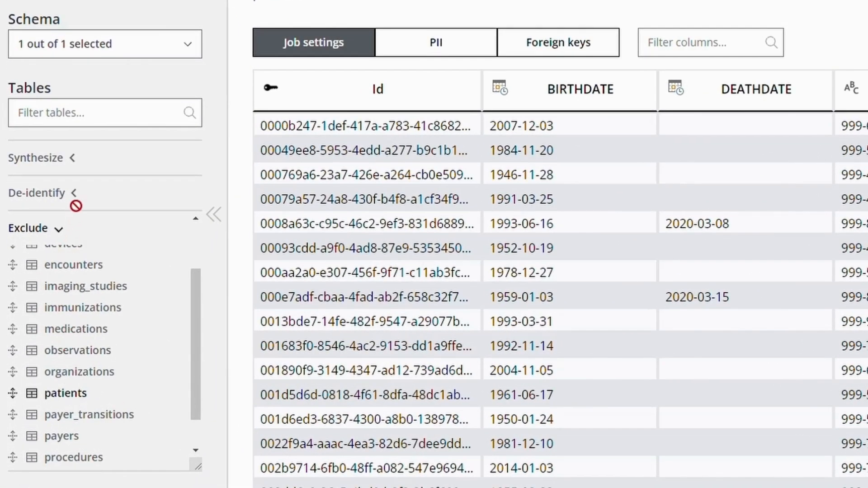
Move the patients table from Exclude to Synthesize and set its rows to generate to 100000.
left_click_drag(14, 393, 64, 198)
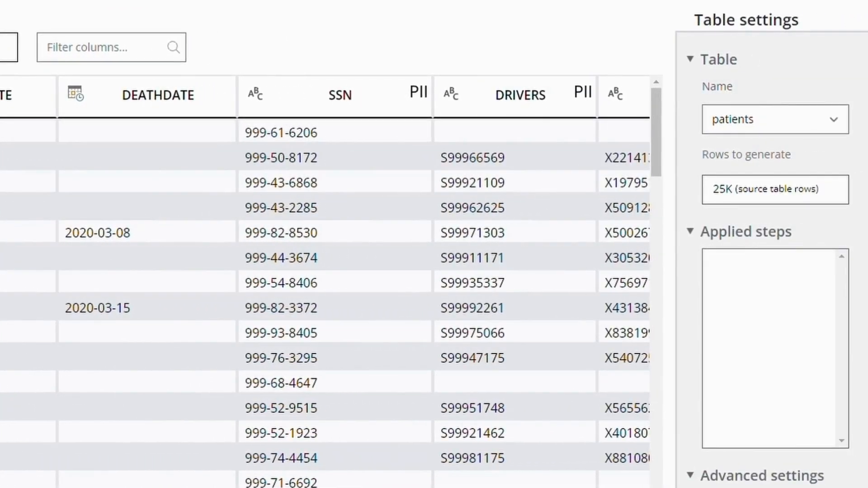
left_click(731, 196)
type("1000")
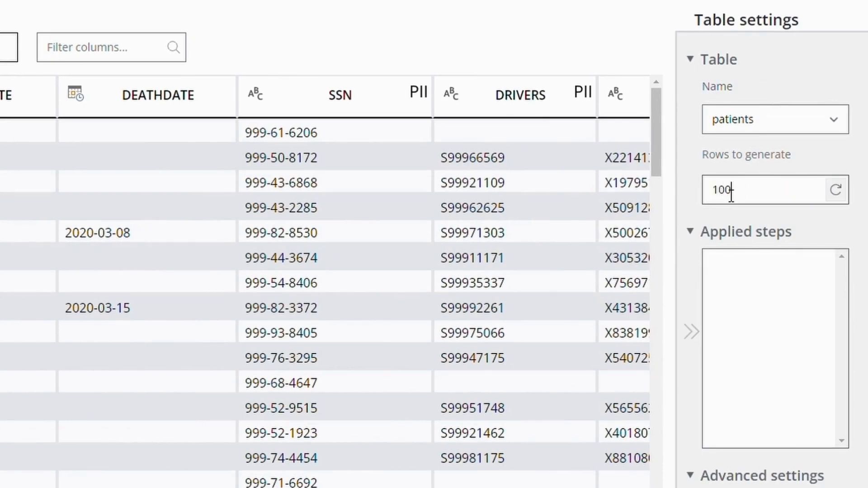
type("00")
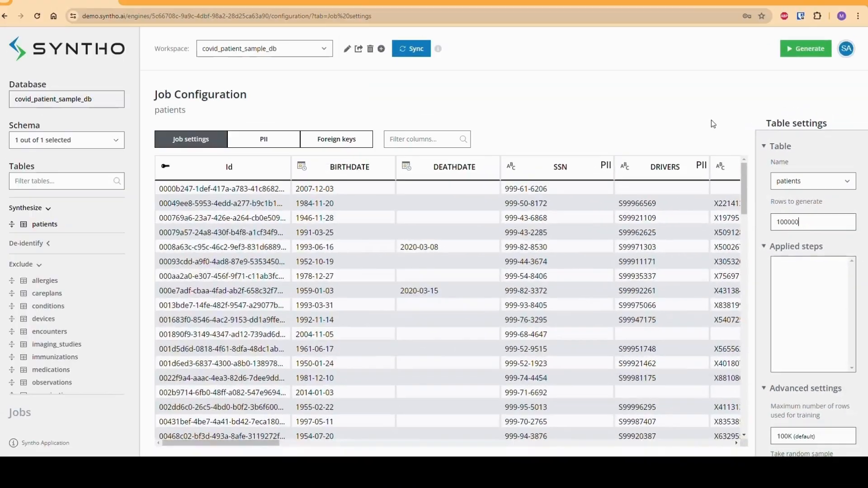
left_click(600, 18)
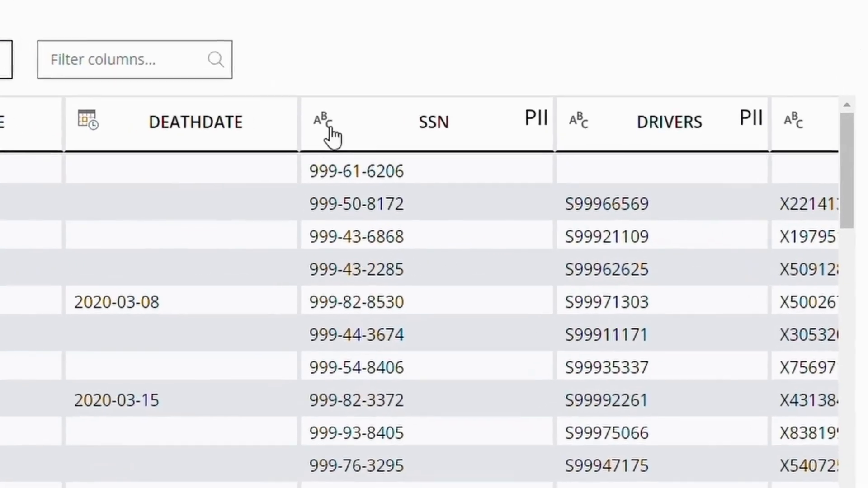
Set the SSN column's generation method to Mocker with the SSN data type, preview the mock values and confirm.
left_click(332, 133)
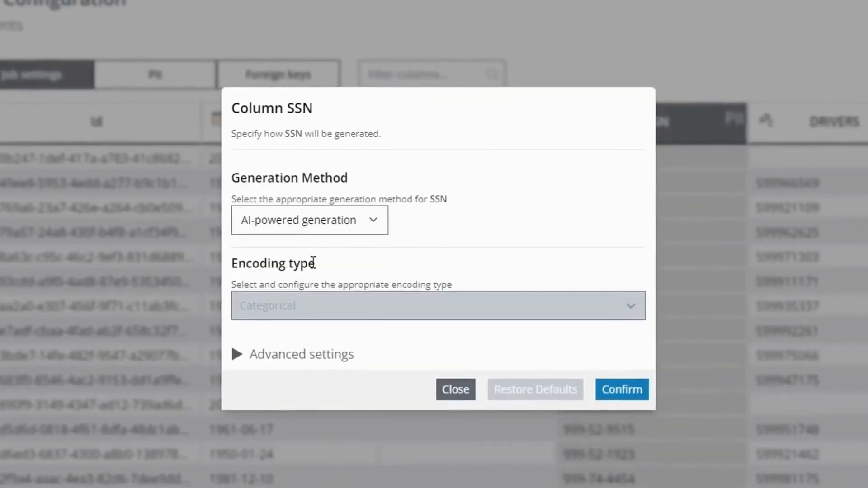
left_click(371, 221)
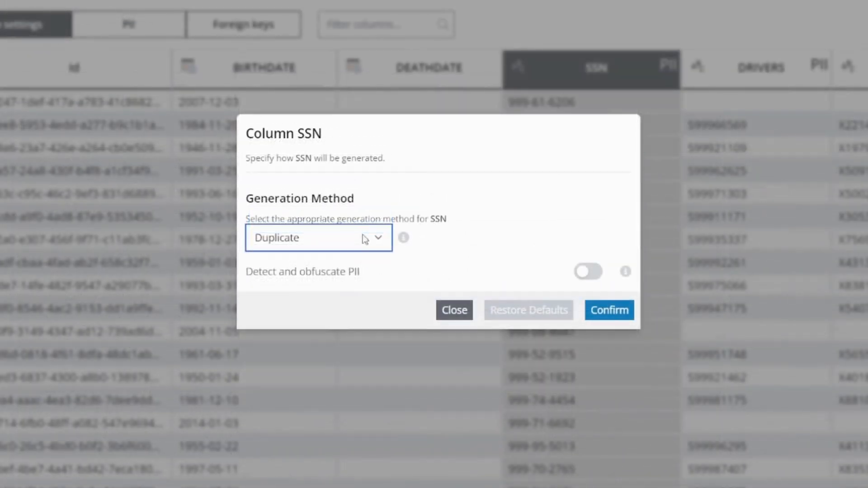
key("Down")
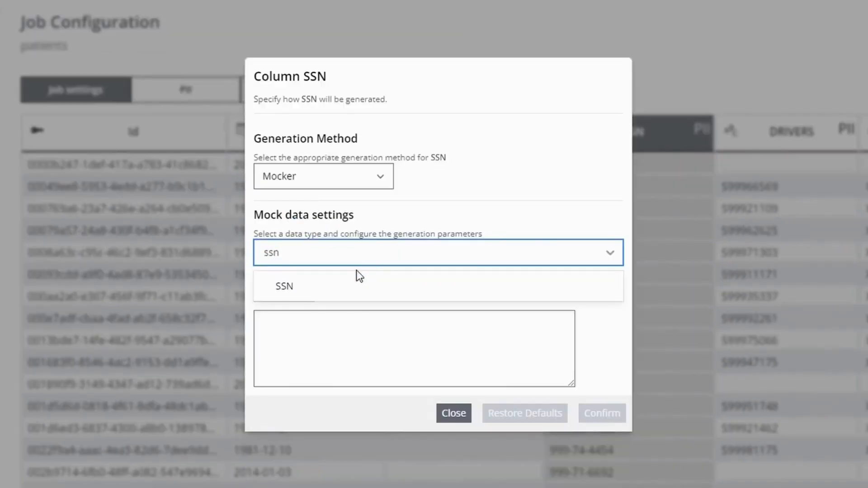
left_click(330, 290)
left_click(299, 357)
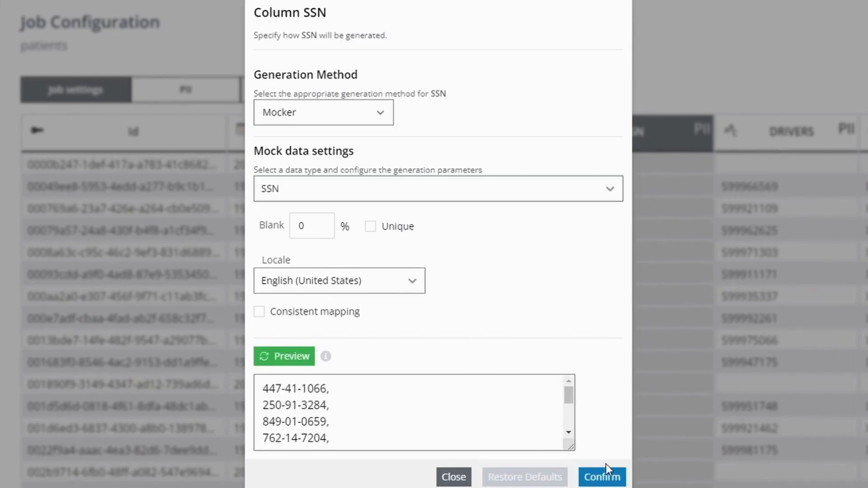
left_click(604, 475)
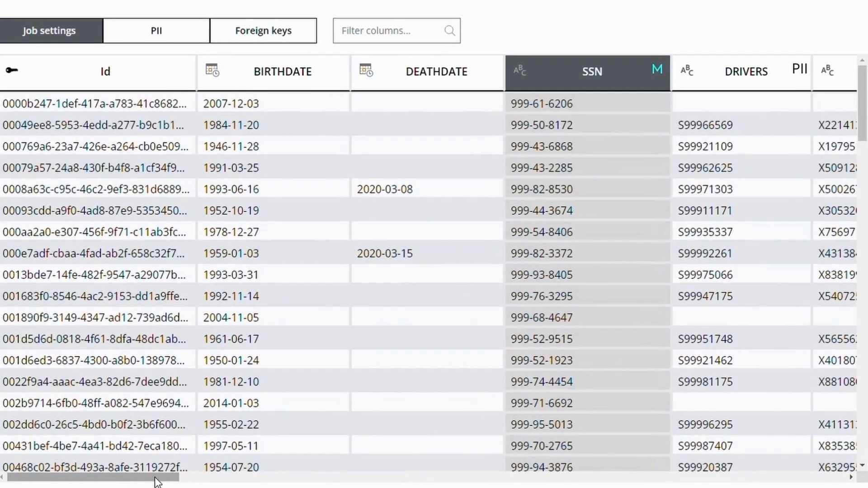
Apply the Last name mocker to patients.LASTNAME from the PII scan results, previewing its values, and remove patients.SUFFIX from the PII list.
left_click_drag(156, 482, 358, 474)
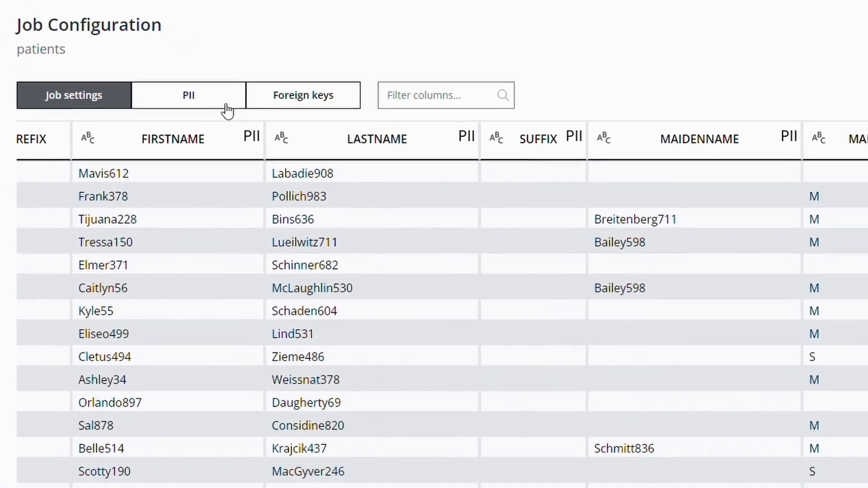
left_click(243, 119)
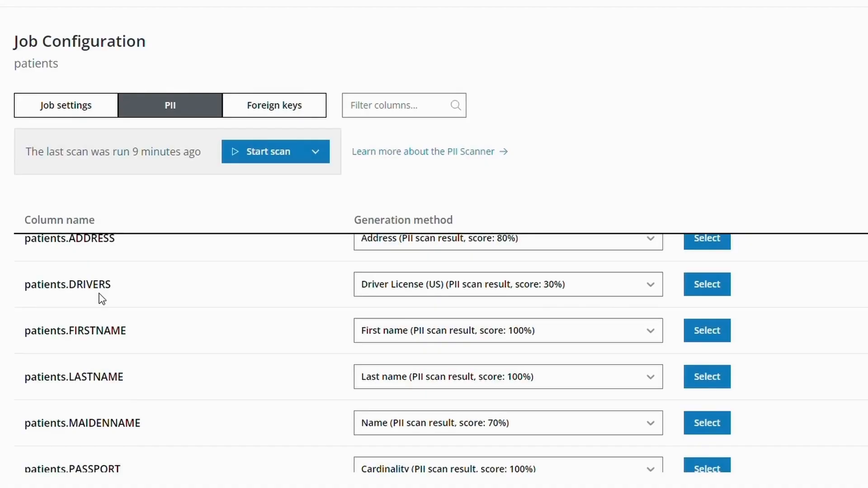
scroll(116, 338, "down", 2)
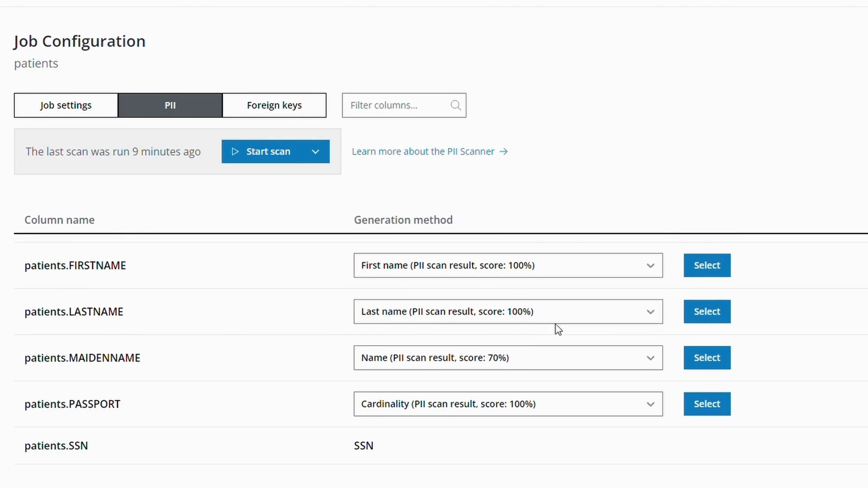
left_click(708, 316)
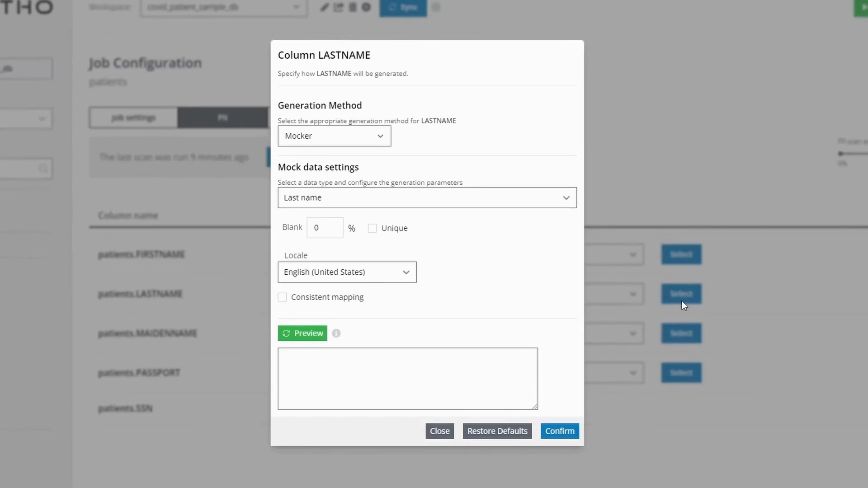
left_click(316, 337)
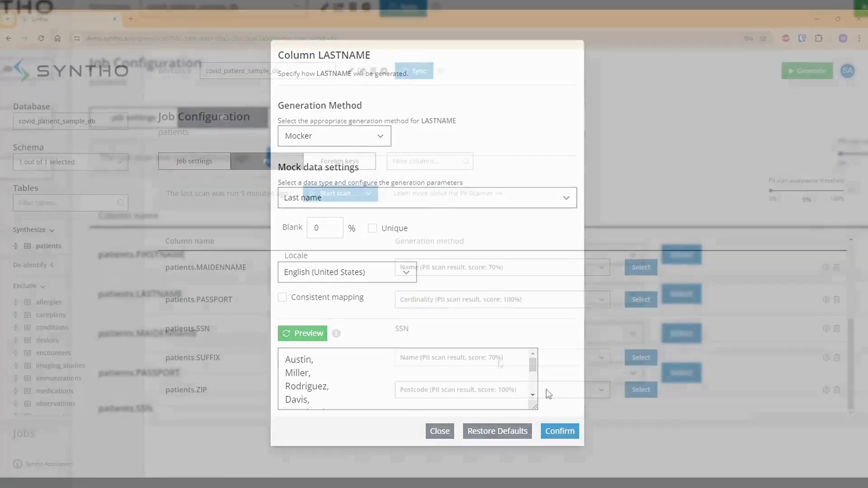
left_click(560, 431)
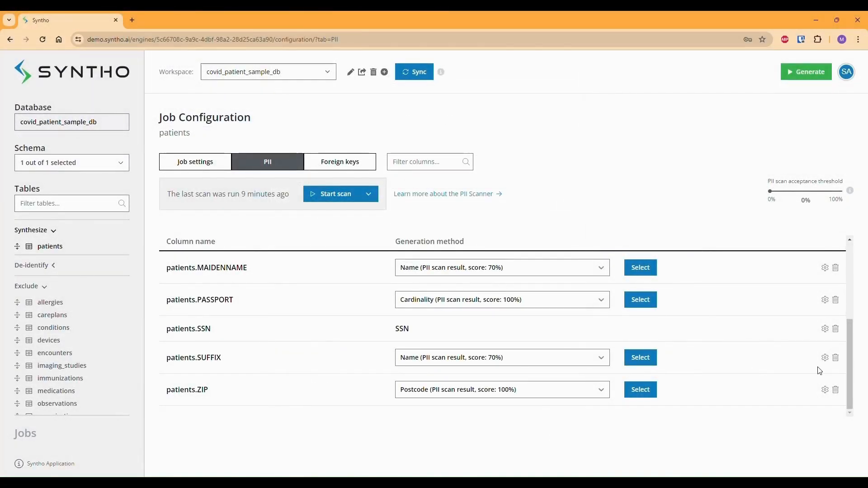
left_click(836, 359)
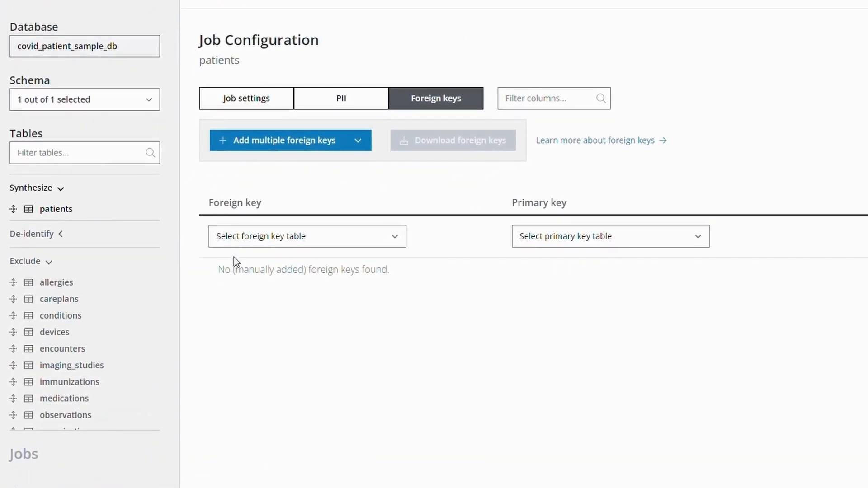
Examine the allergies table's foreign keys, including the scanner's exact data type match filter and the view of manually added keys only.
left_click(63, 286)
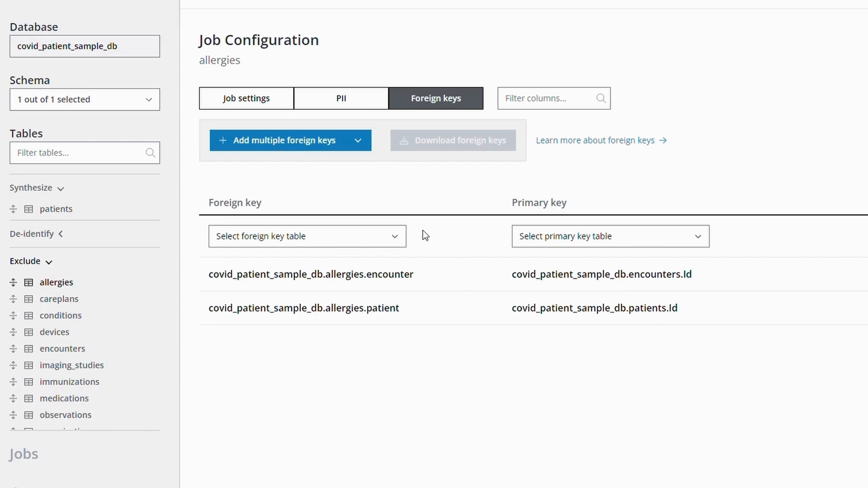
left_click(357, 141)
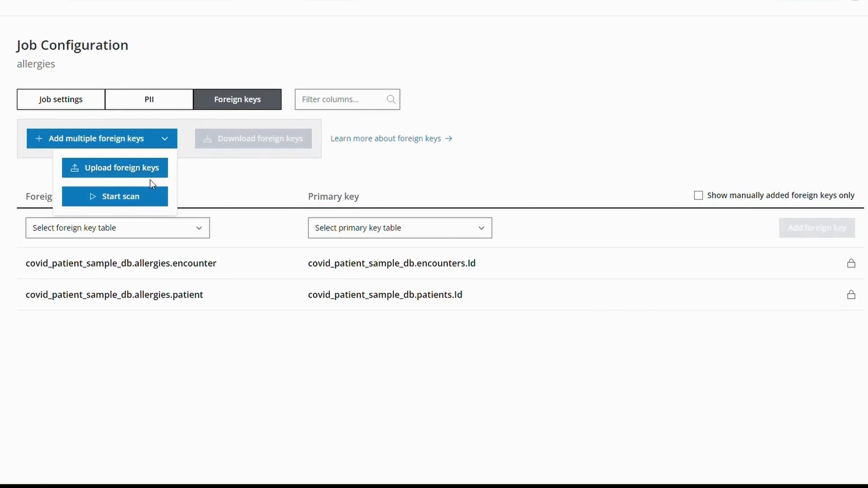
left_click(151, 200)
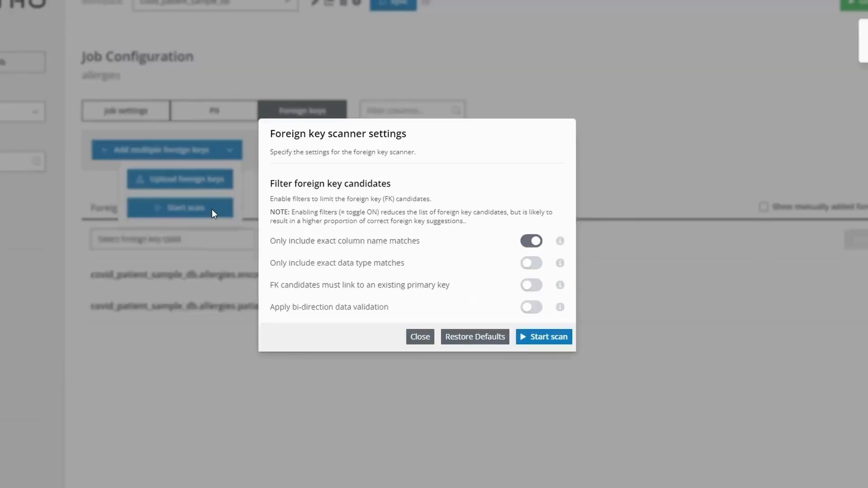
left_click(534, 267)
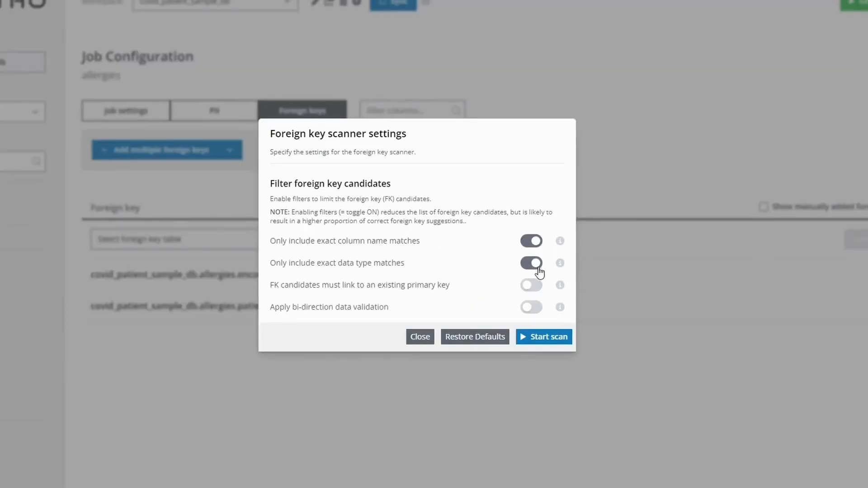
left_click(422, 346)
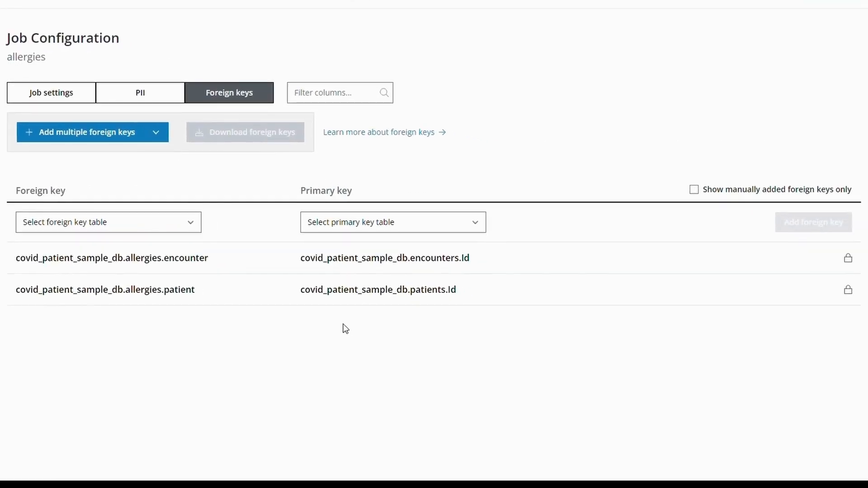
left_click(695, 190)
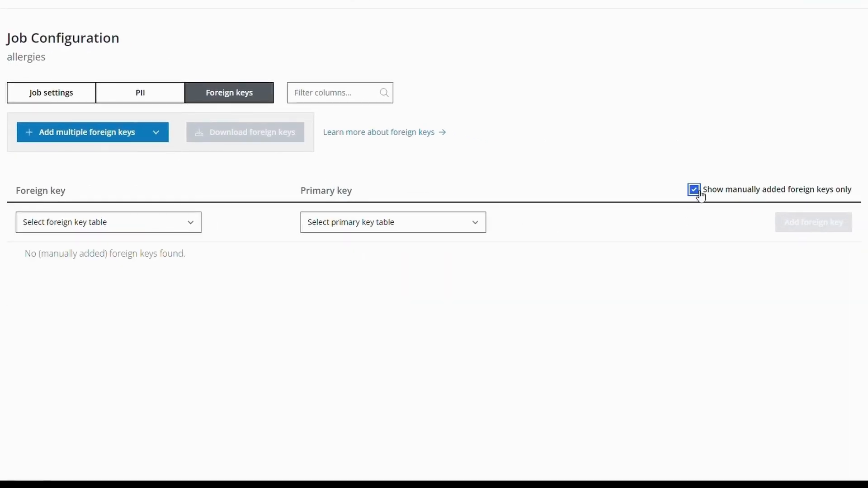
left_click(699, 198)
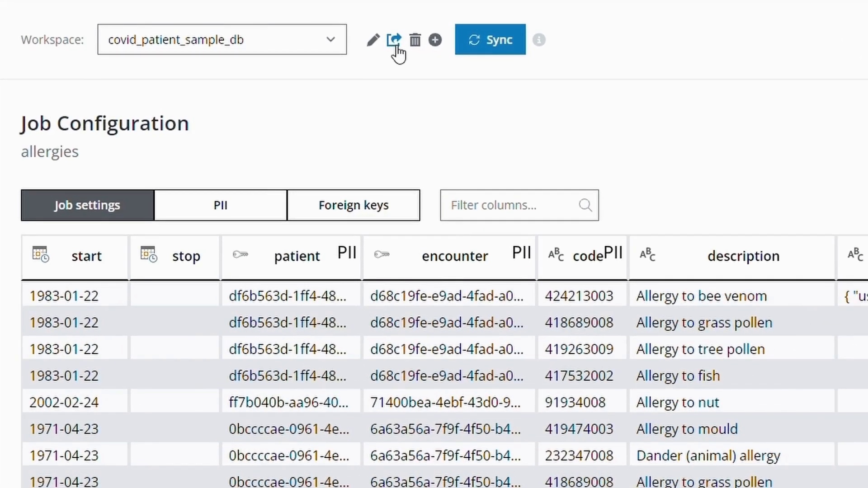
Share the covid_patient_sample_db workspace with the demo user as Editor with data access enabled.
left_click(394, 41)
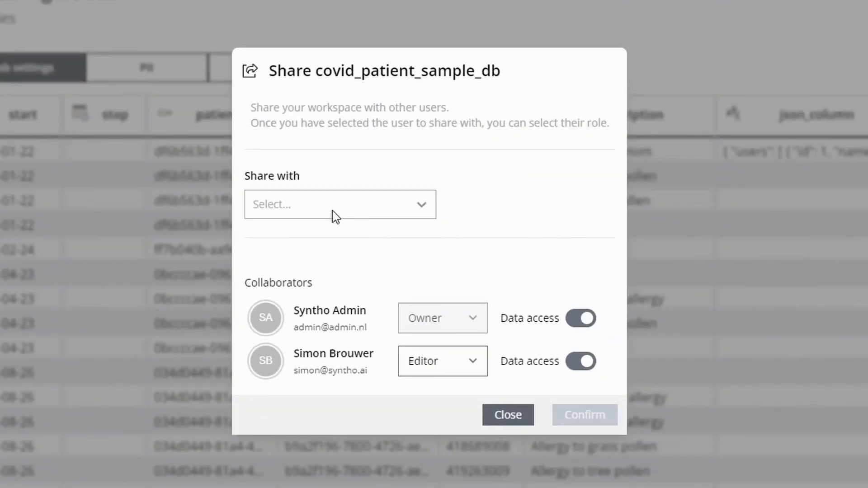
left_click(333, 212)
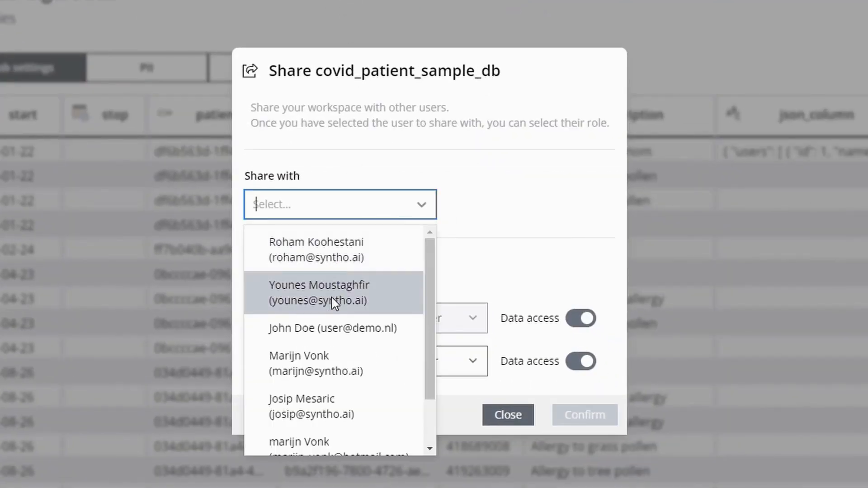
left_click(329, 333)
left_click(467, 283)
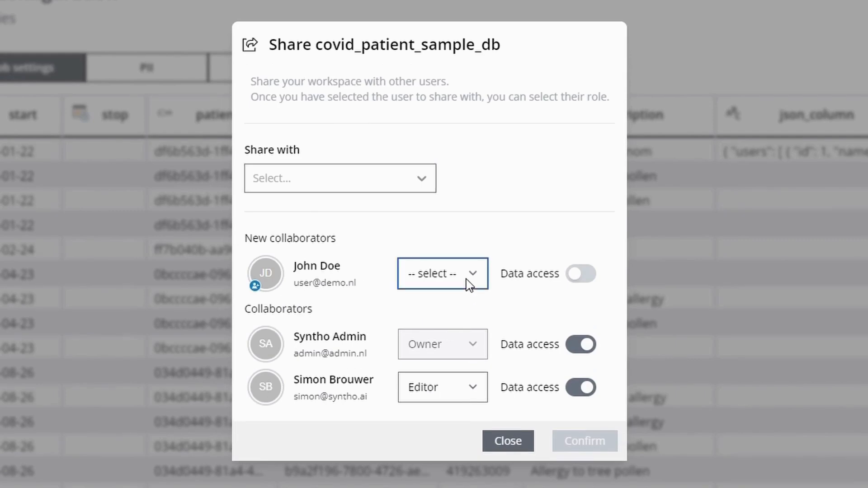
left_click(451, 302)
left_click(582, 278)
left_click(583, 278)
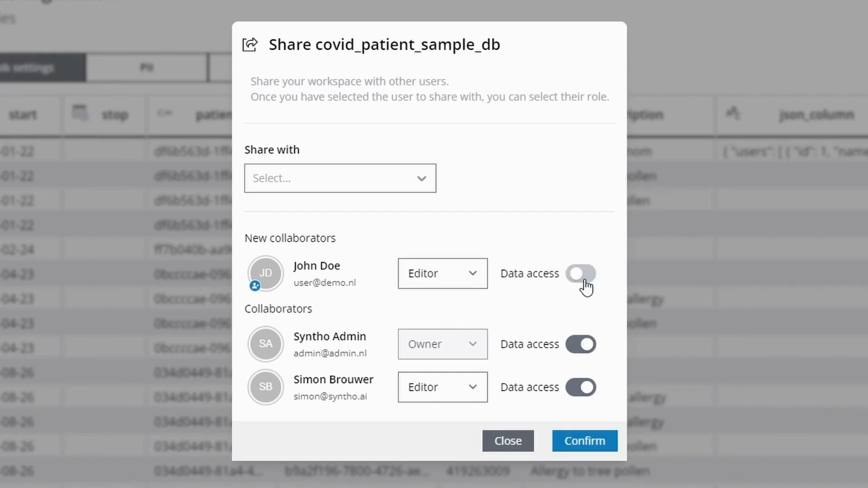
left_click(582, 278)
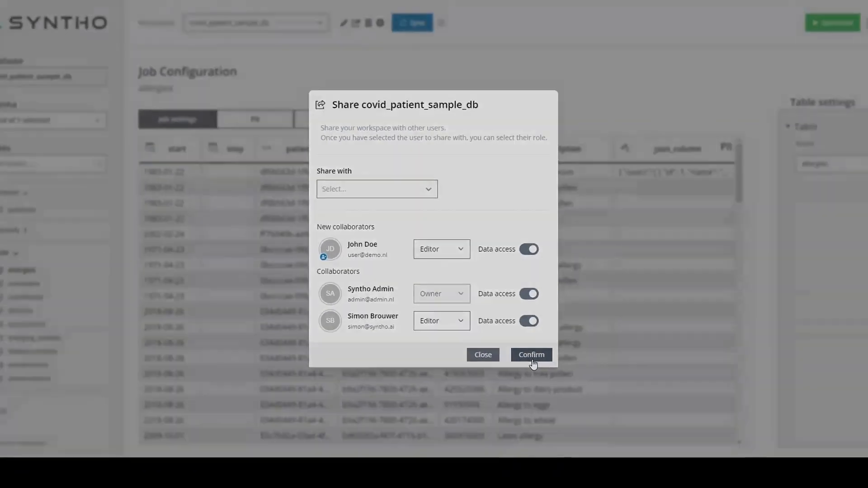
left_click(585, 441)
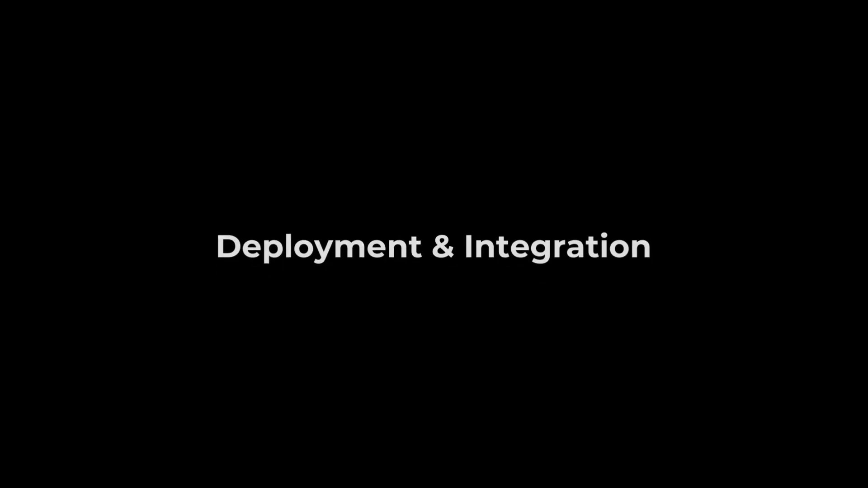
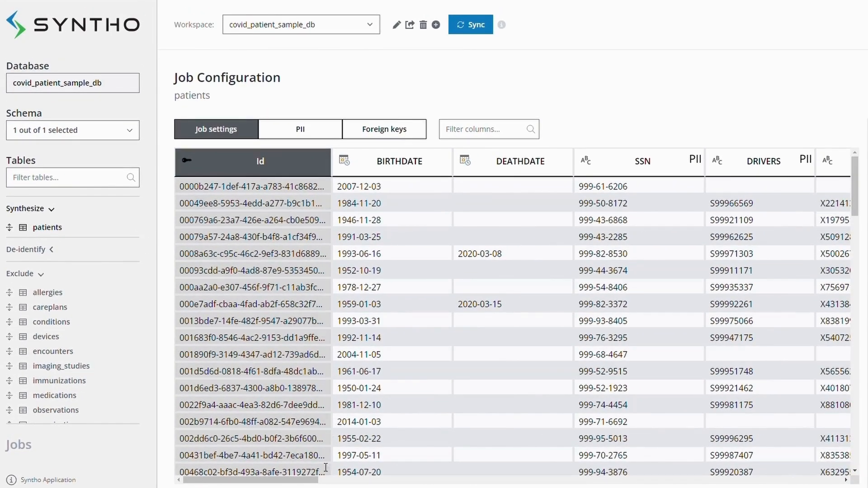
Review the generation method and encoding type of the patients table's LAT and ZIP columns without changing them.
left_click_drag(304, 480, 789, 480)
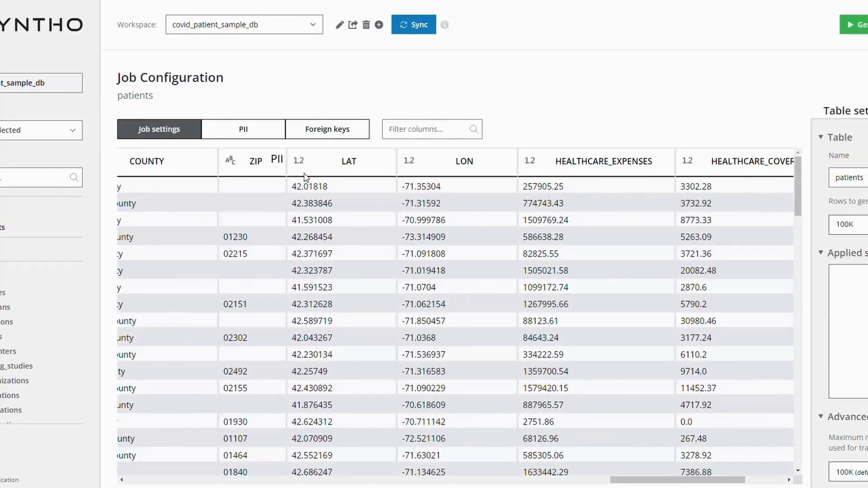
left_click(325, 162)
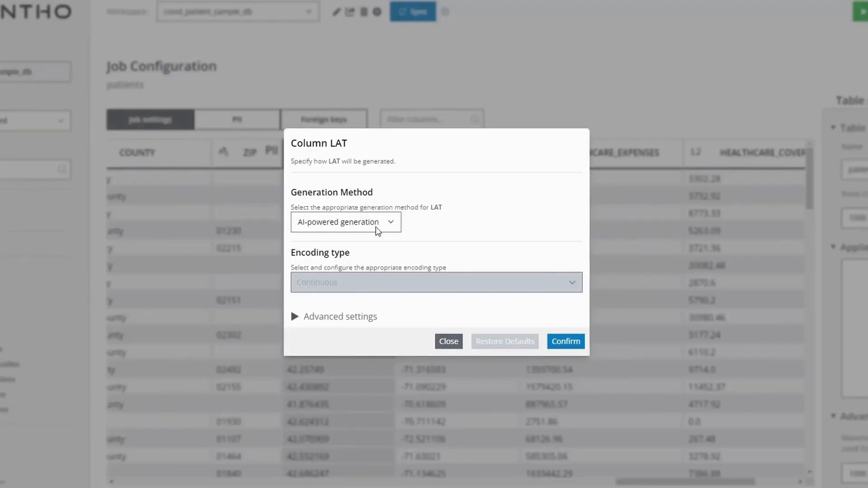
left_click(227, 155)
left_click(226, 155)
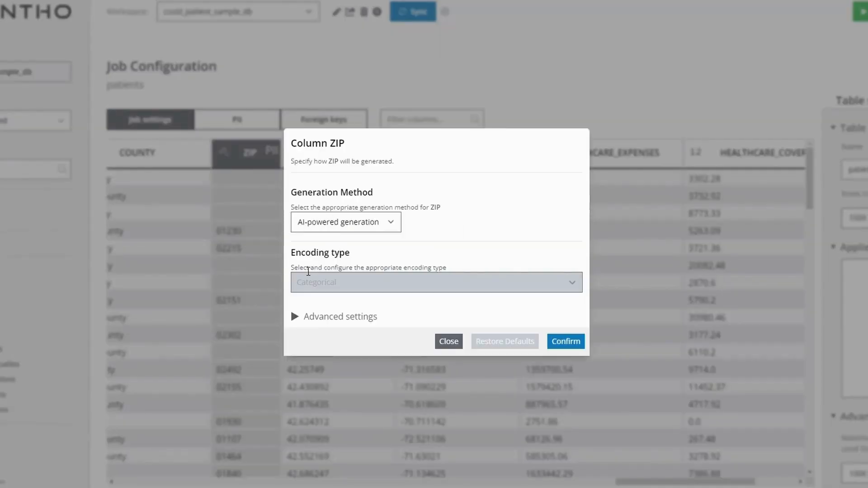
left_click(448, 342)
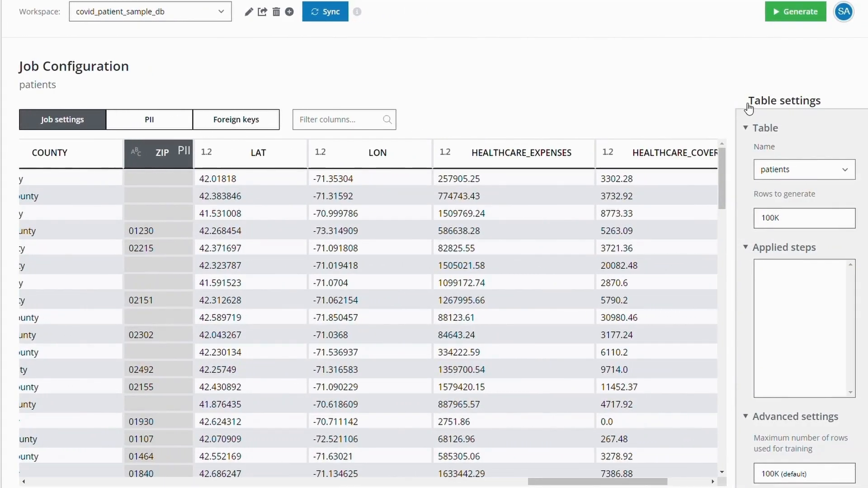
Set the number of rows to generate for the patients table to 1000000.
left_click(771, 222)
type("10")
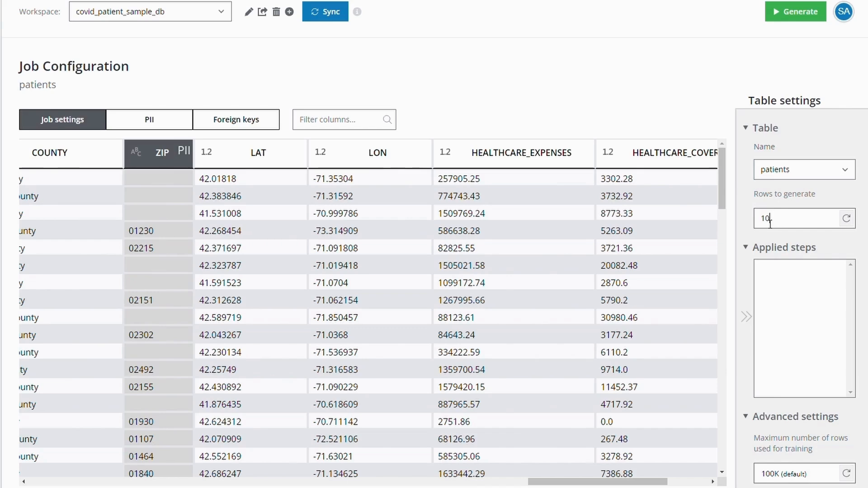
type("00000")
left_click(714, 82)
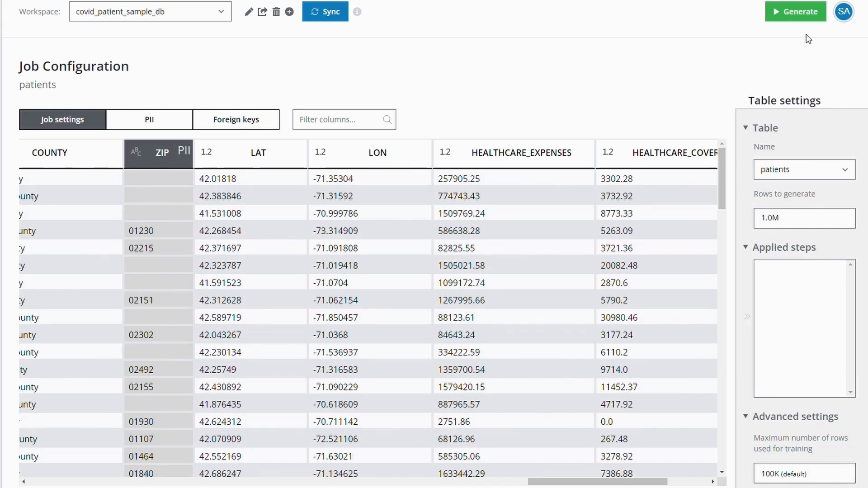
Check the tables marked Synthesize and Exclude in the job configuration summary, and start generating the synthetic data.
left_click(782, 16)
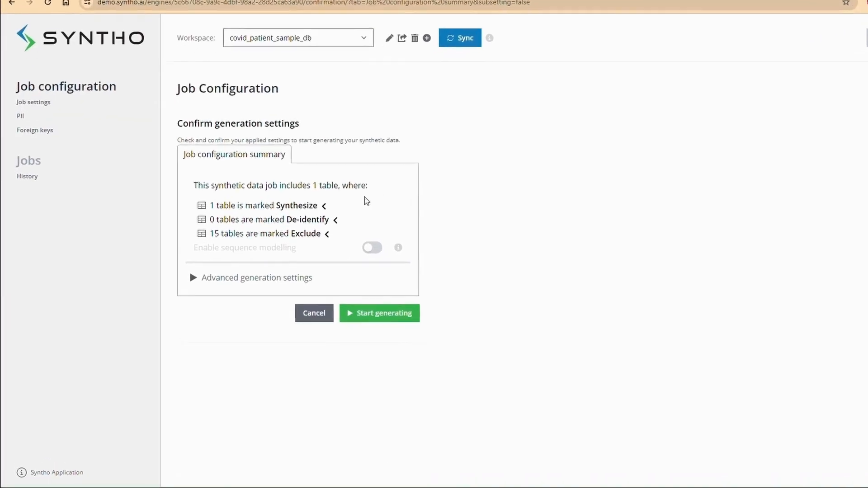
left_click(337, 201)
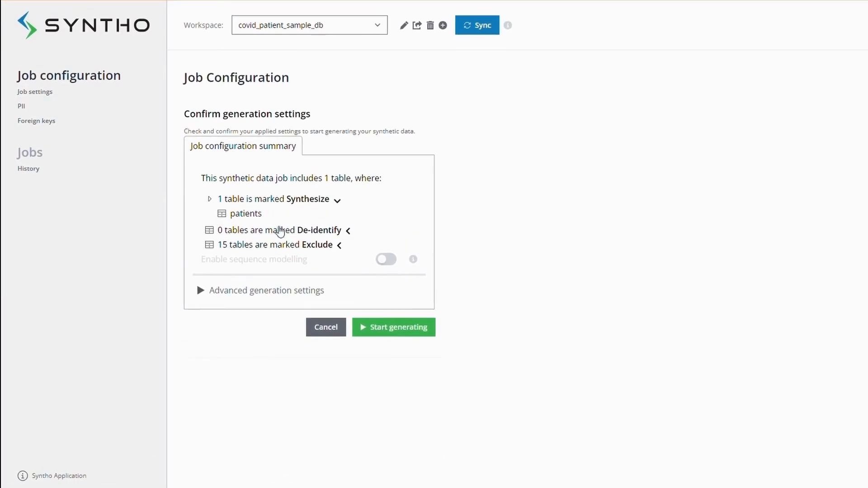
left_click(339, 245)
left_click(341, 250)
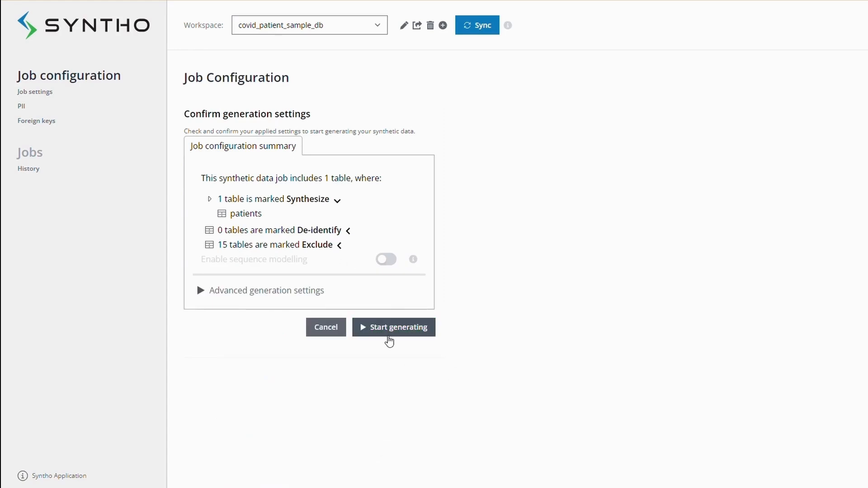
left_click(388, 340)
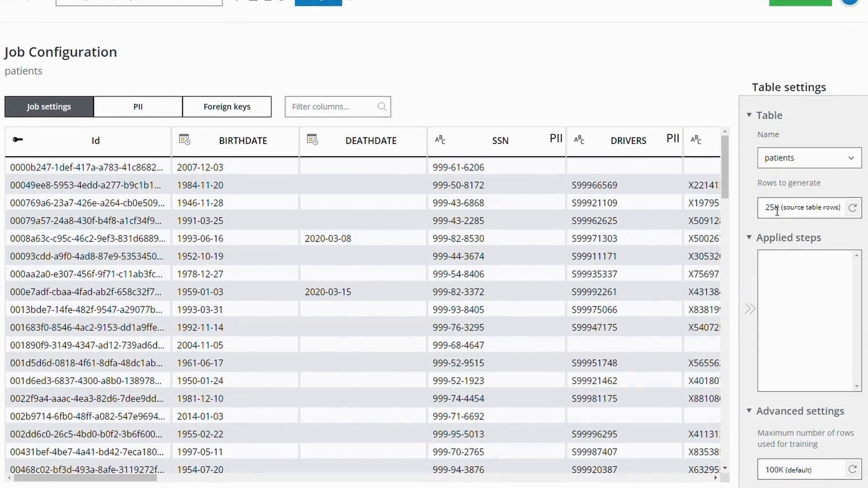
Override the patients table's default source row count with 1000000 rows to generate.
double_click(777, 212)
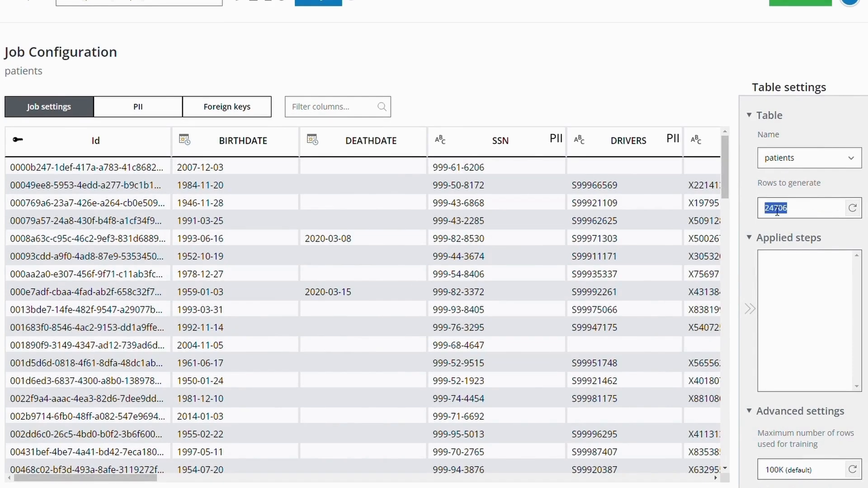
type("1000000")
key("Return")
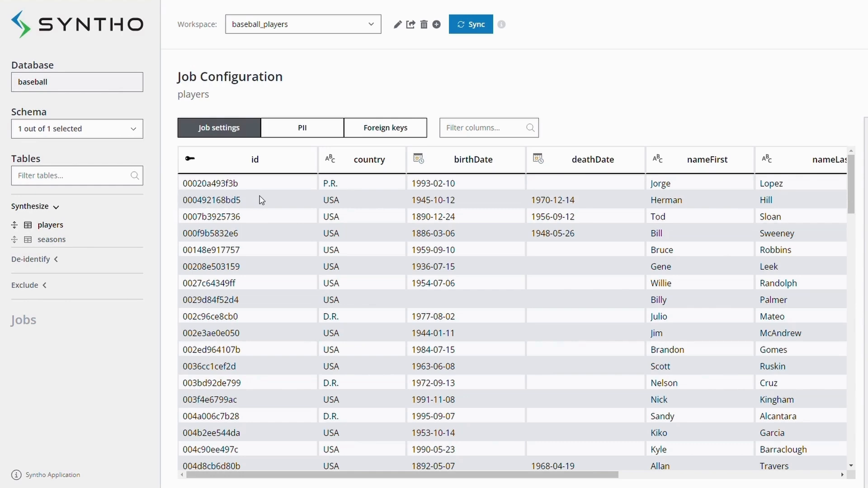
Examine the seasons table in the baseball_players workspace, looking at the rows that belong to the first players_id.
left_click(57, 241)
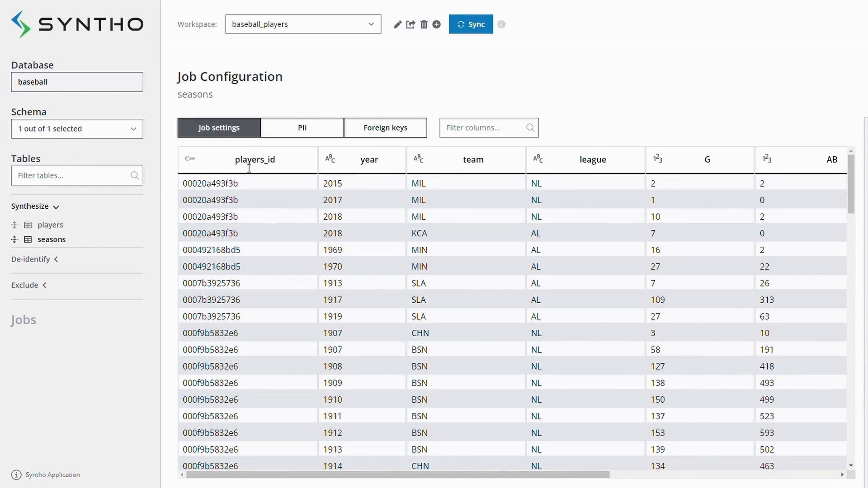
left_click_drag(183, 184, 238, 231)
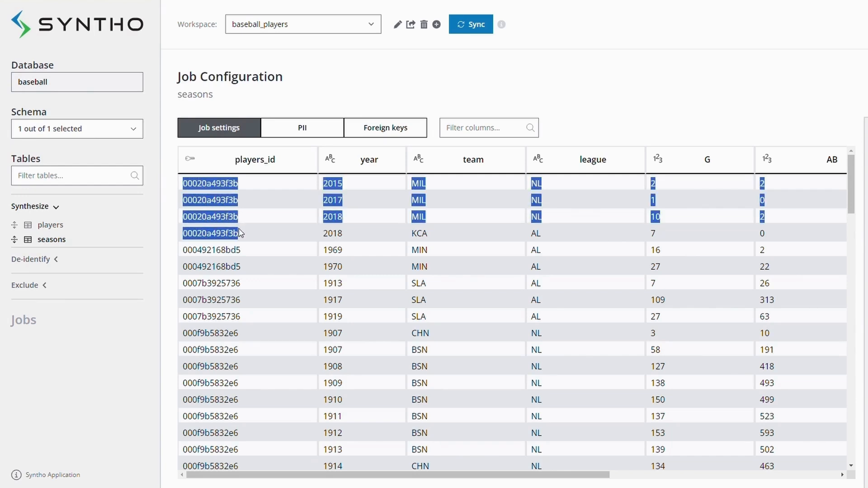
left_click(190, 254)
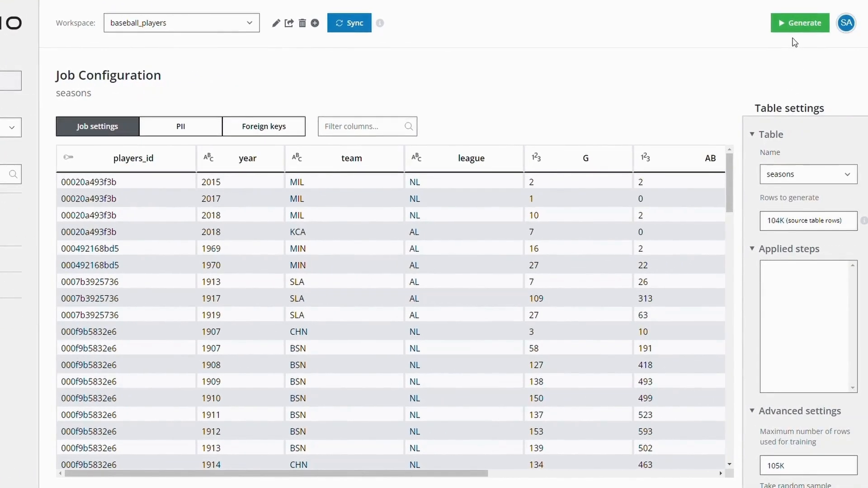
Enable sequence modelling for the baseball_players job and start generating the data.
left_click(797, 25)
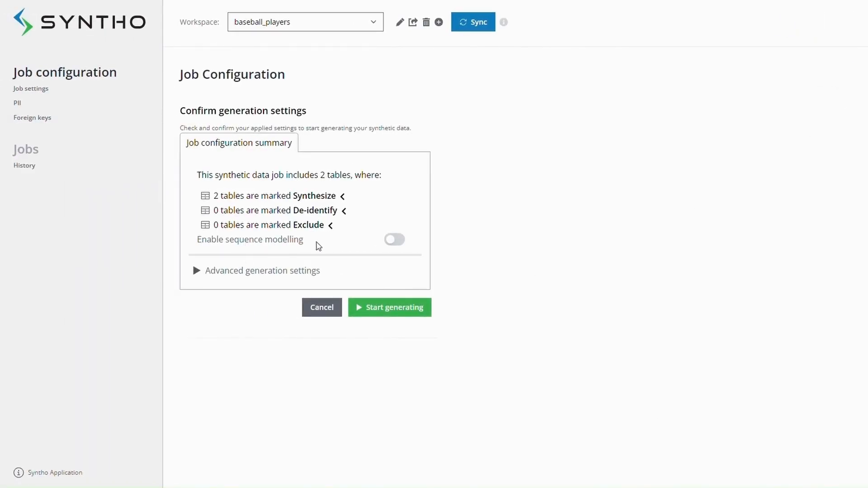
left_click(396, 241)
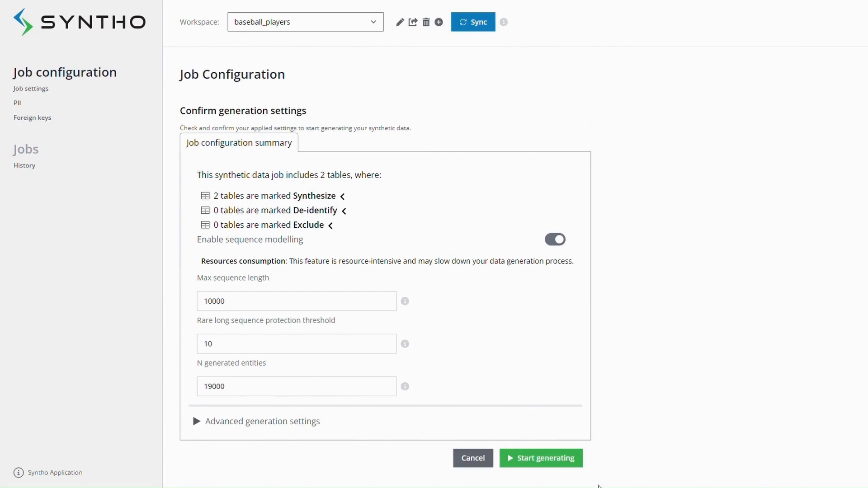
left_click(530, 468)
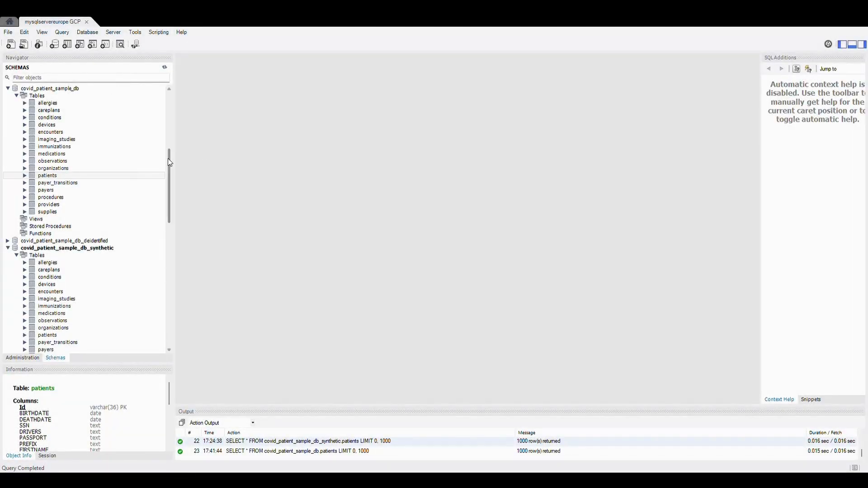
Switch to MySQL Workbench, query the original patients table in covid_patient_sample_db and look through its columns.
left_click(52, 177)
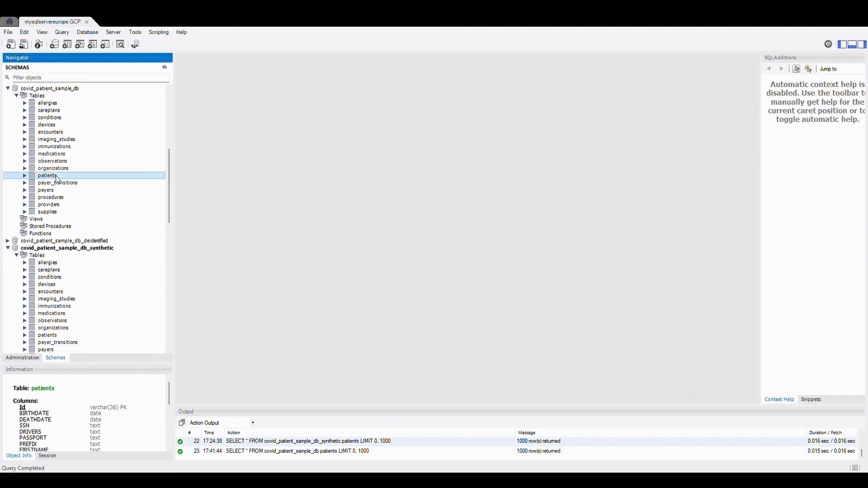
left_click(65, 180)
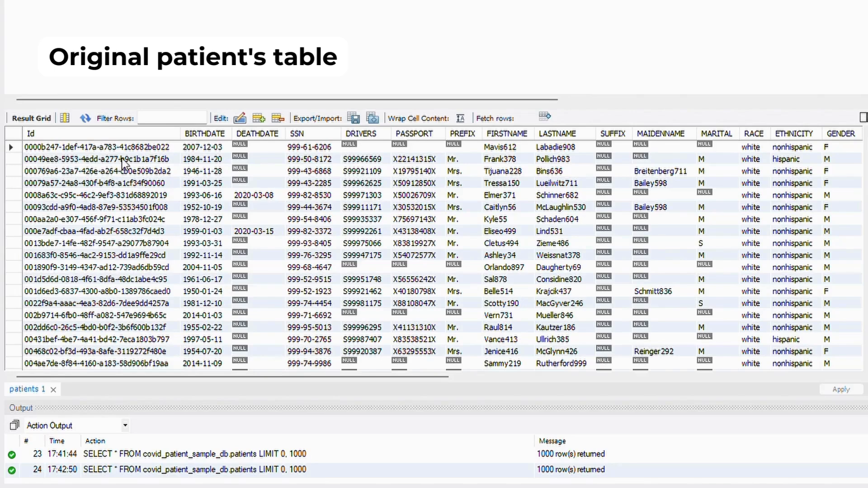
left_click_drag(226, 377, 380, 362)
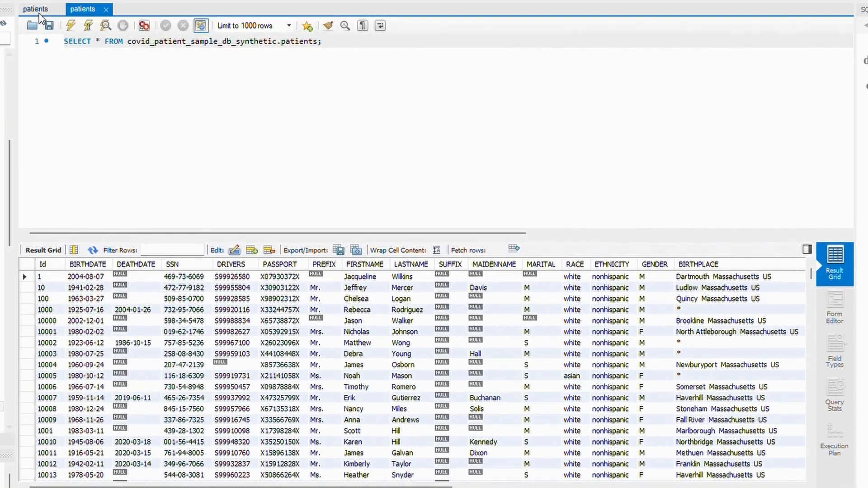
Compare the patients rows of covid_patient_sample_db with those of covid_patient_sample_db_synthetic, including the synthetic table's further columns.
left_click(37, 10)
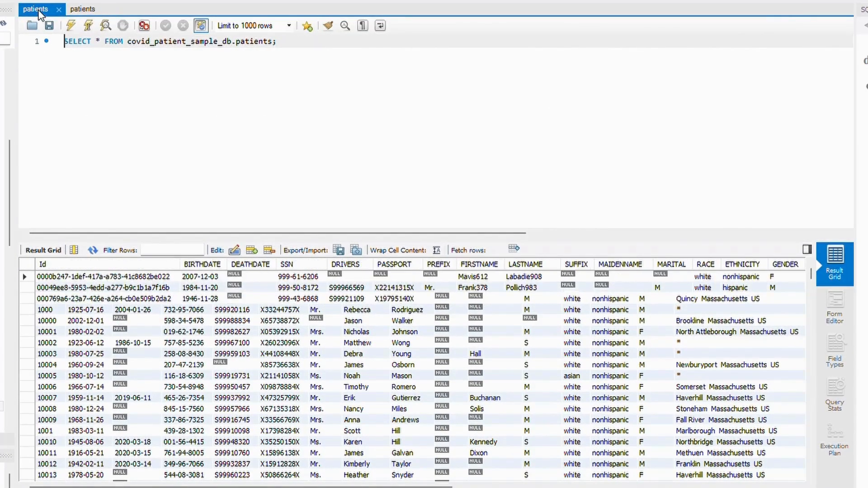
left_click(79, 10)
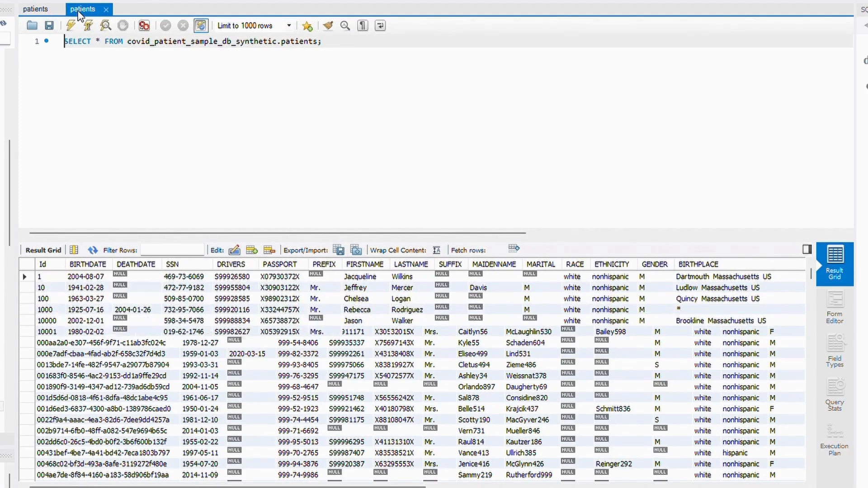
left_click(45, 11)
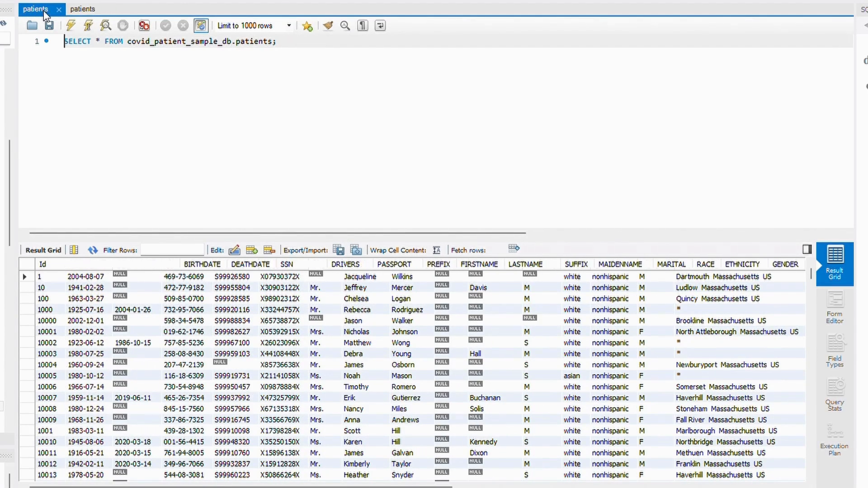
left_click(76, 13)
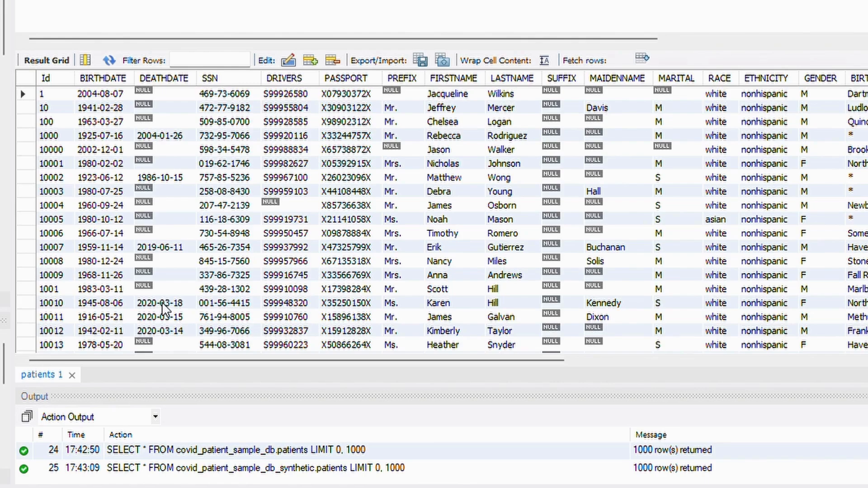
left_click_drag(176, 368, 692, 359)
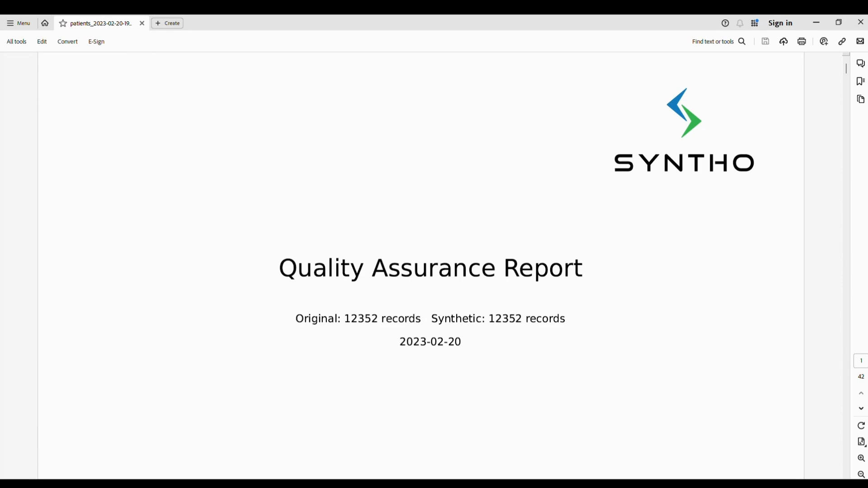
Switch to the Quality Assurance Report PDF and go through the Privacy Metrics section to the correlation matrices.
key("Right")
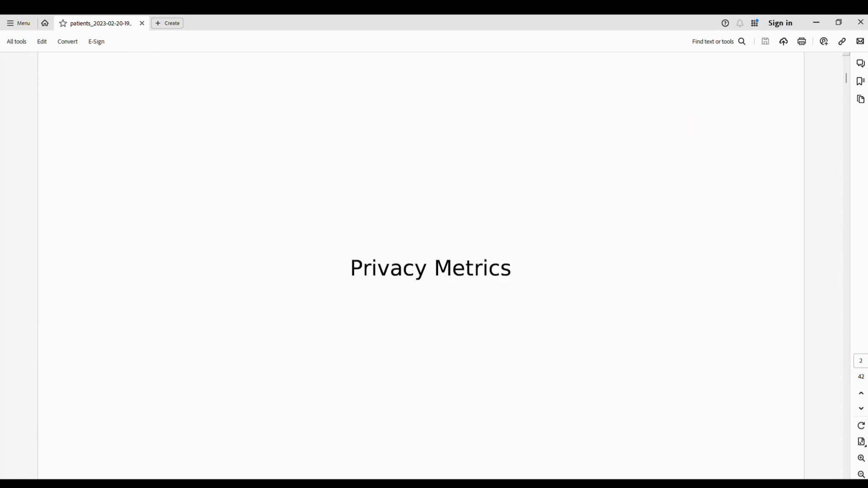
key("Right")
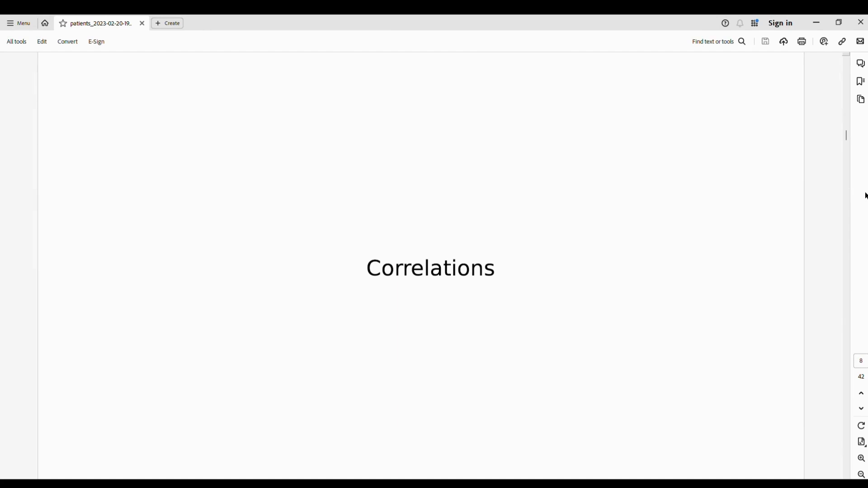
key("Page_Down")
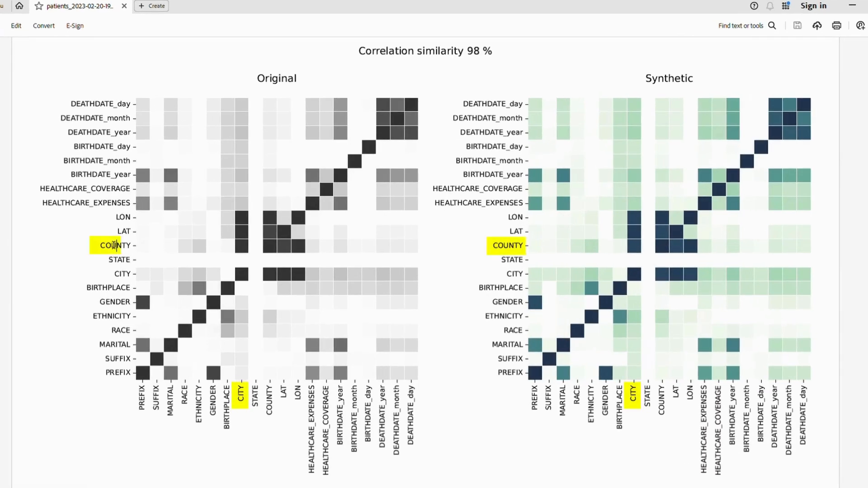
Compare the correlation between COUNTY and CITY in the report's Original and Synthetic matrices.
double_click(136, 246)
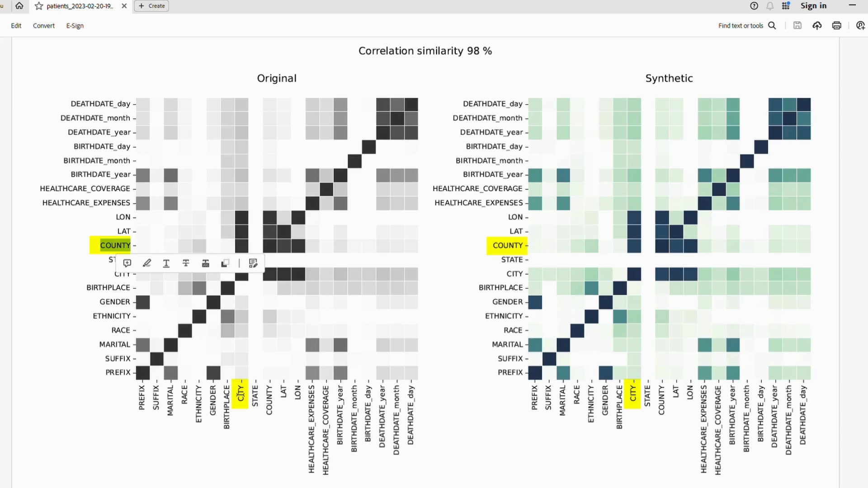
double_click(241, 395)
double_click(508, 246)
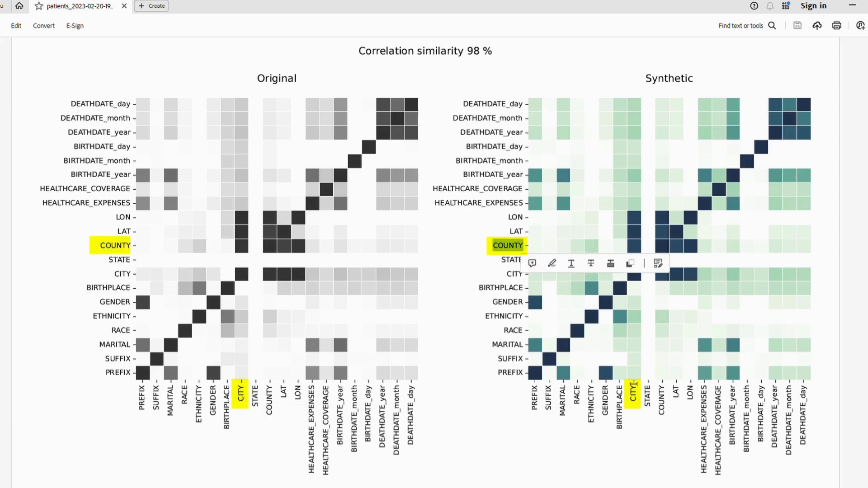
double_click(632, 393)
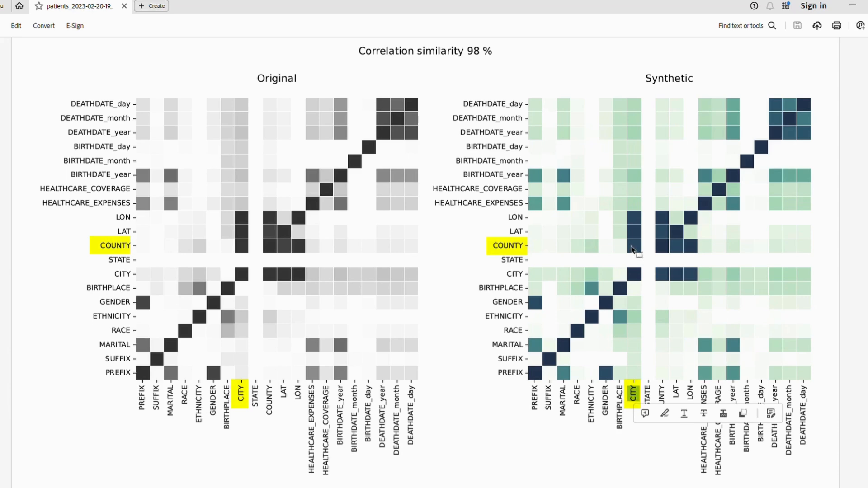
left_click(866, 265)
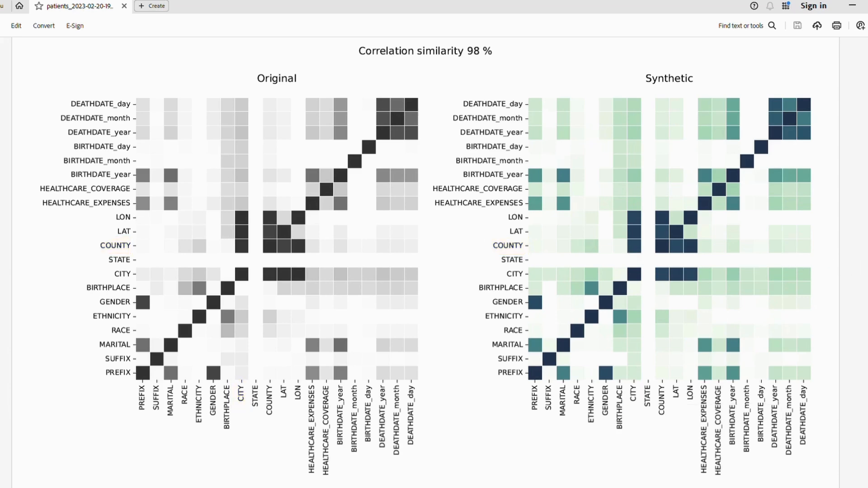
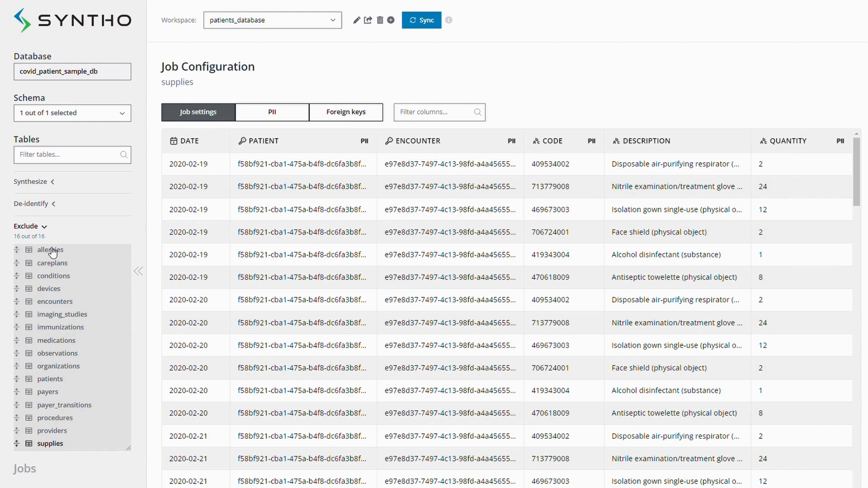
Move all 16 tables of the patients_database workspace in Syntho from Exclude to De-identify and open the patients table.
left_click_drag(53, 252, 40, 207)
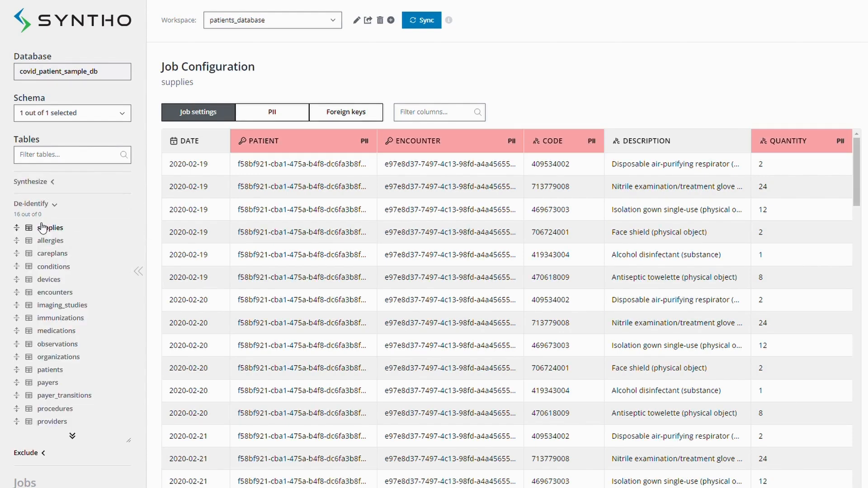
left_click(53, 373)
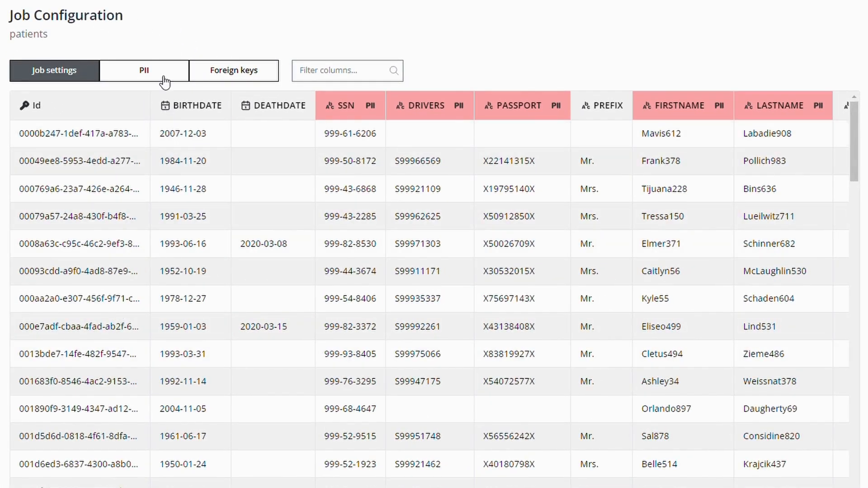
Review the patients table's PII columns with their suggested mockers, and the PII scanner's scan mode and locale options.
left_click(165, 83)
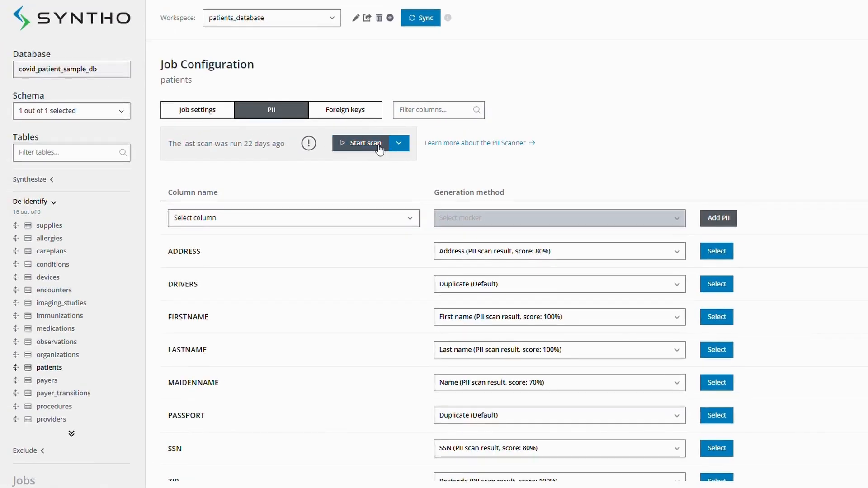
left_click(398, 143)
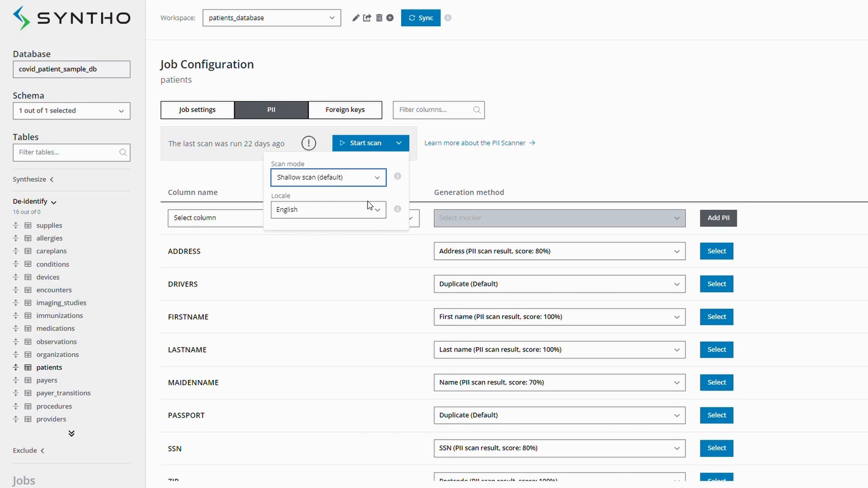
left_click(441, 175)
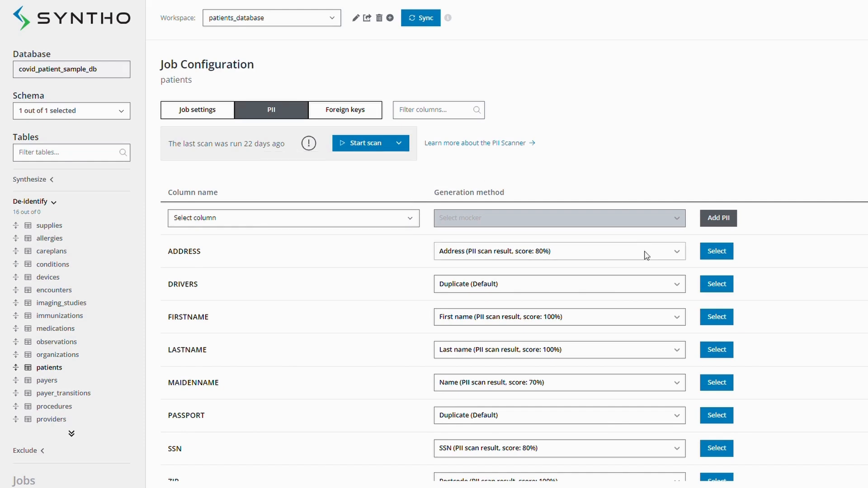
Preview and confirm the suggested mockers for the patients table: Address for the ADDRESS column and First name for the FIRSTNAME column.
left_click(722, 254)
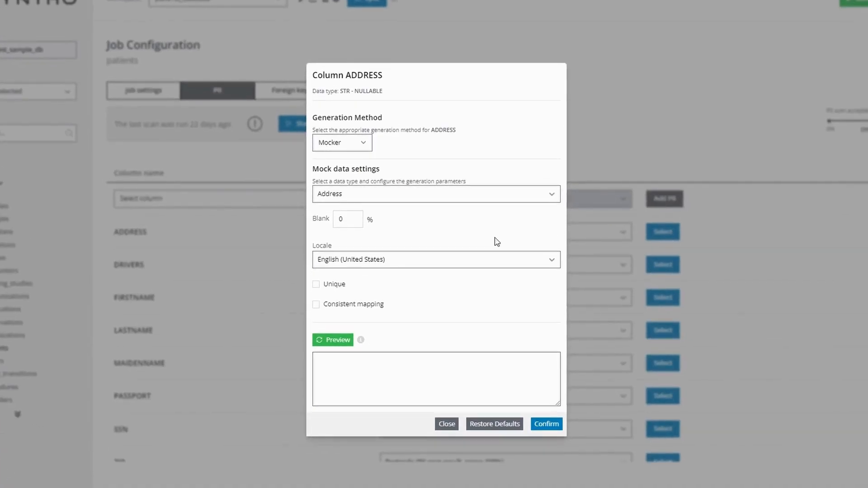
left_click(340, 342)
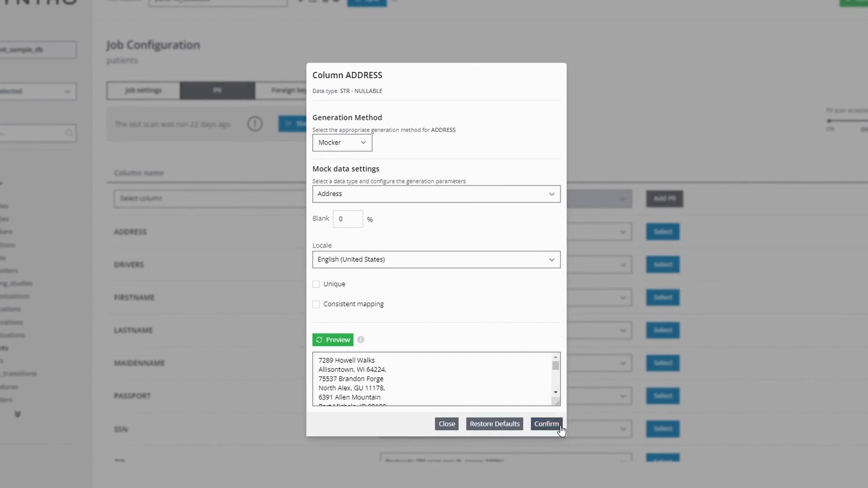
left_click(546, 423)
left_click(656, 298)
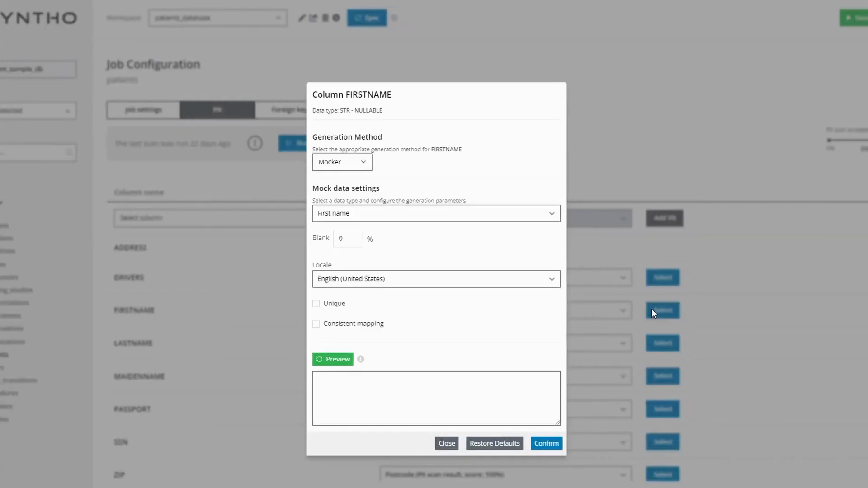
left_click(353, 360)
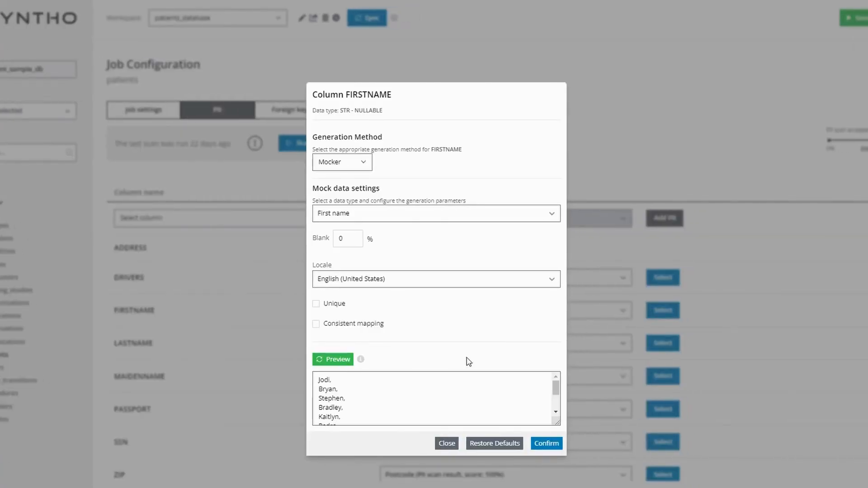
left_click(560, 445)
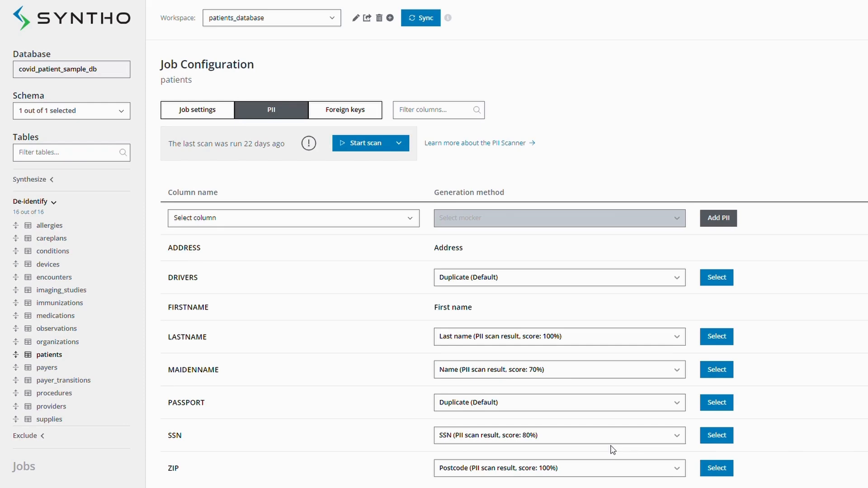
Check the patients columns in the job settings, then add PASSPORT as a PII column with the Exclude generation method.
left_click(230, 114)
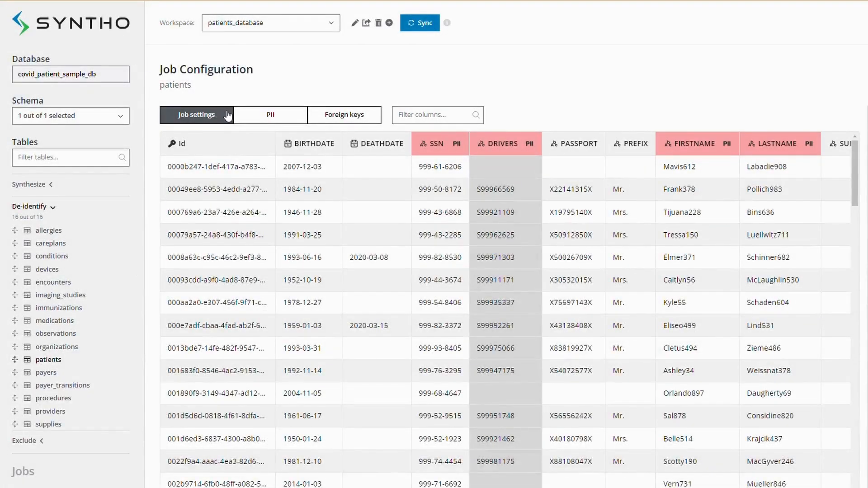
left_click(257, 118)
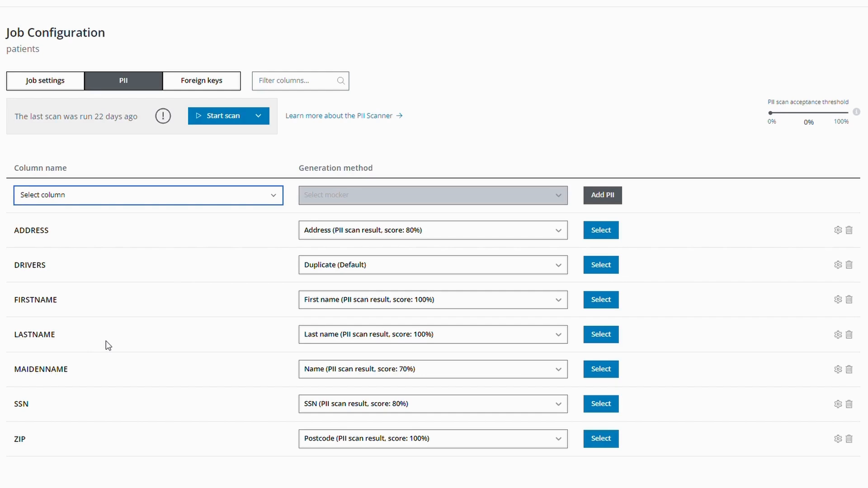
left_click(106, 341)
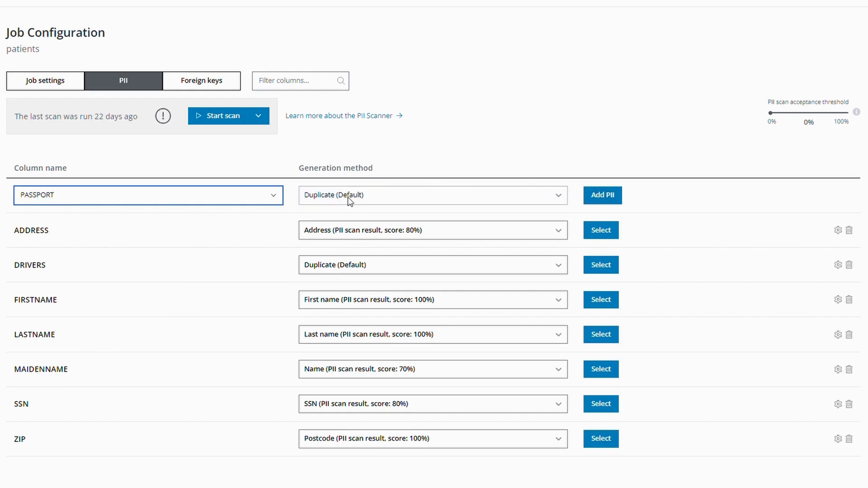
left_click(541, 195)
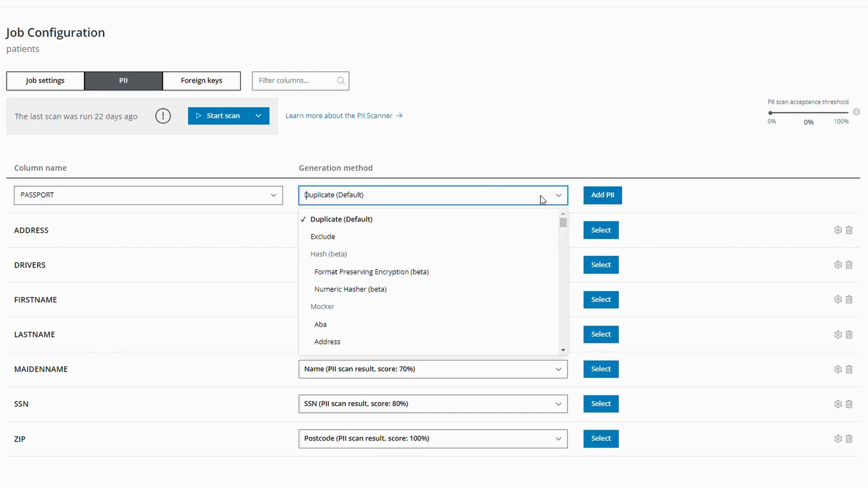
left_click(525, 236)
left_click(602, 196)
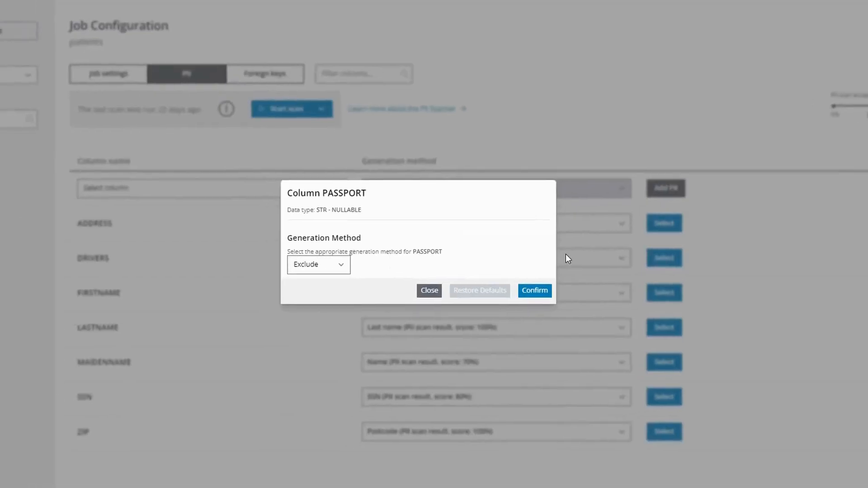
left_click(556, 292)
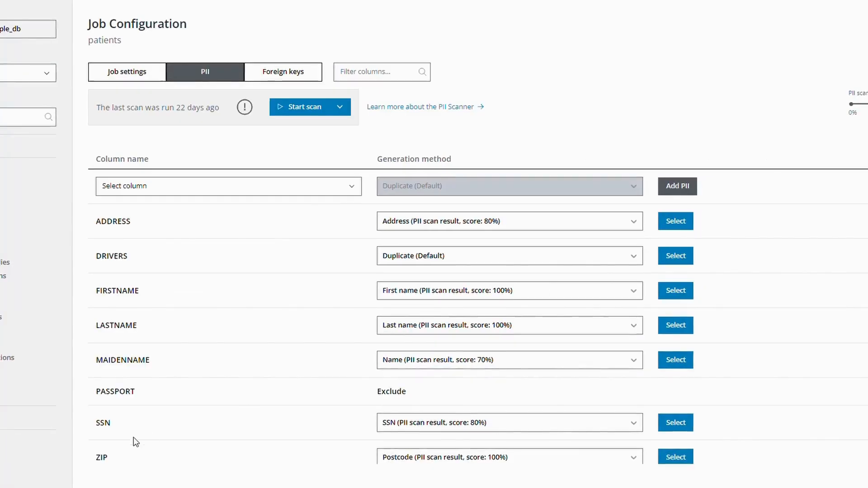
Set the SSN column's generation method to Mocker with the SSN data type from the job settings, preview the output and confirm.
left_click(151, 75)
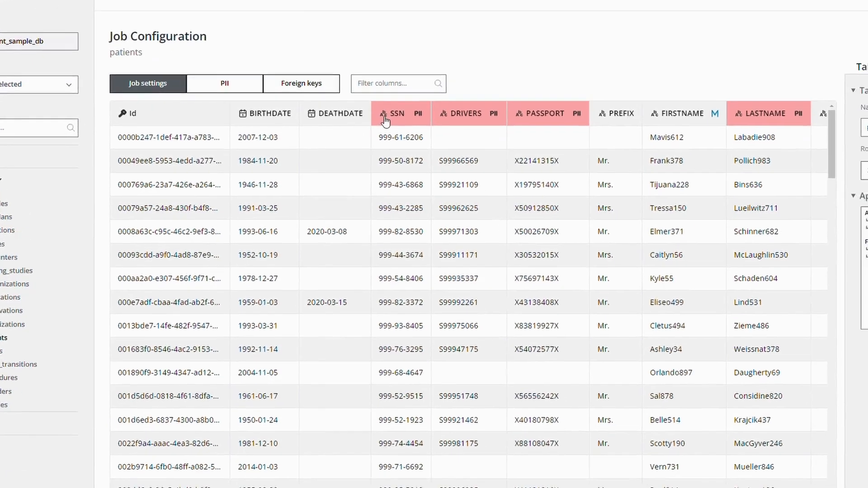
left_click(385, 119)
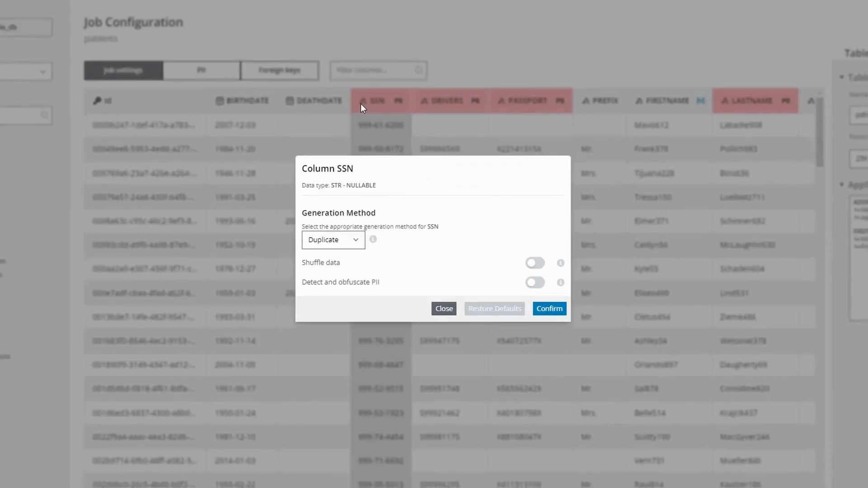
left_click(348, 282)
left_click(352, 245)
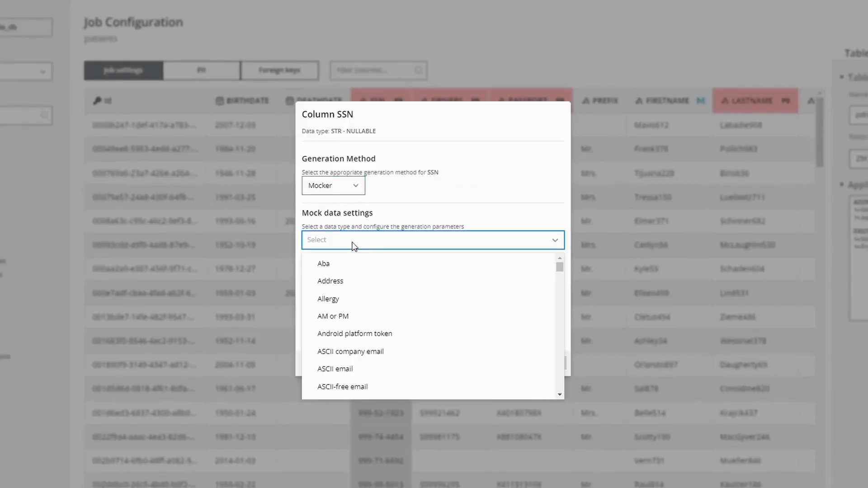
type("ssn")
left_click(343, 260)
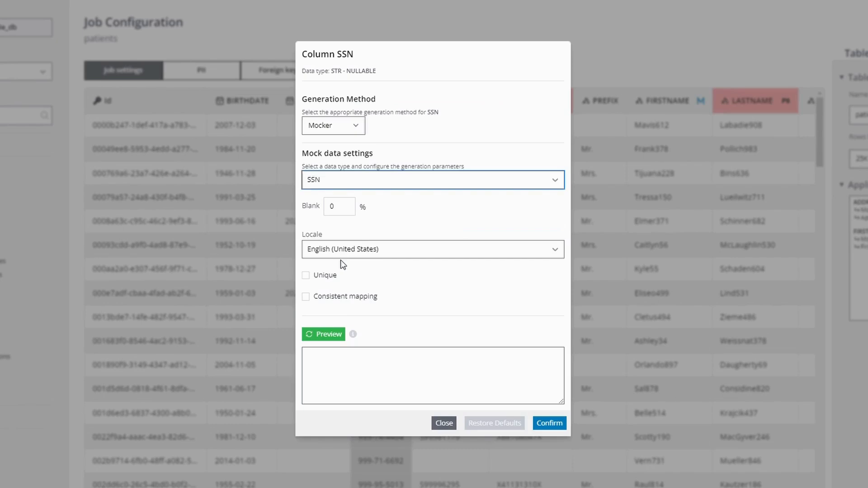
left_click(334, 335)
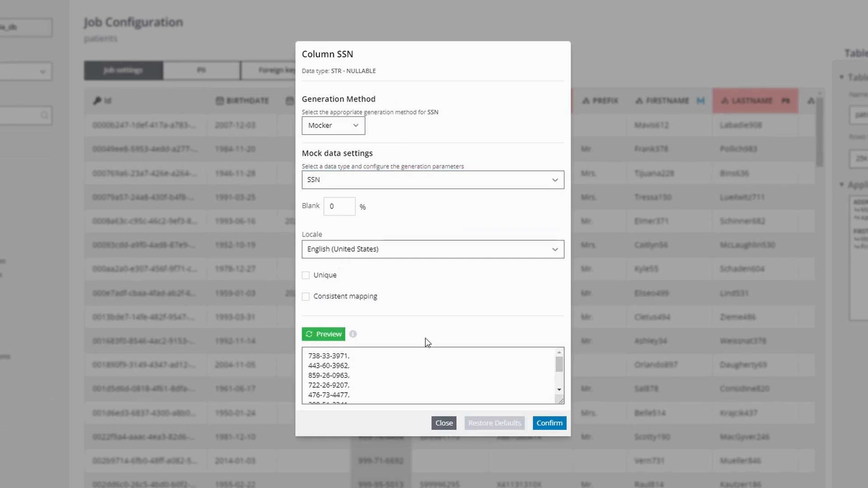
left_click(549, 424)
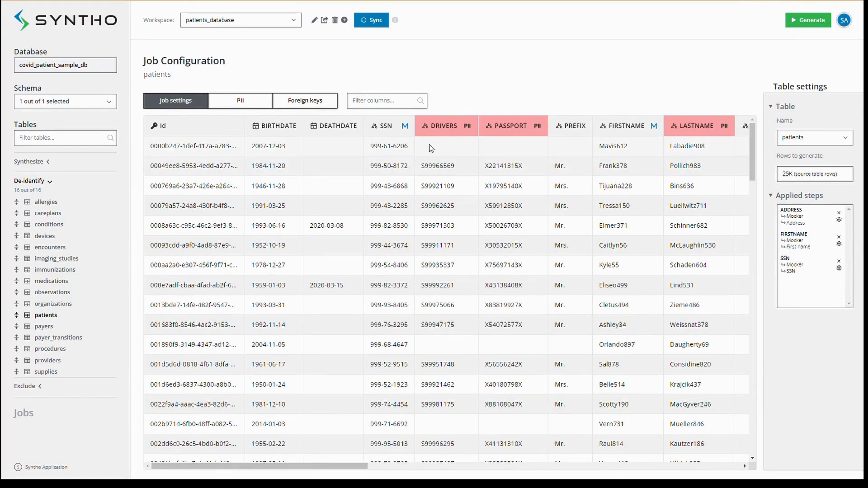
Copy a sample value from the DRIVERS column and set that column's generation method to Mocker with the Custom text data type.
left_click_drag(422, 167, 450, 169)
double_click(428, 165)
key("ctrl+c")
left_click(424, 128)
left_click(383, 239)
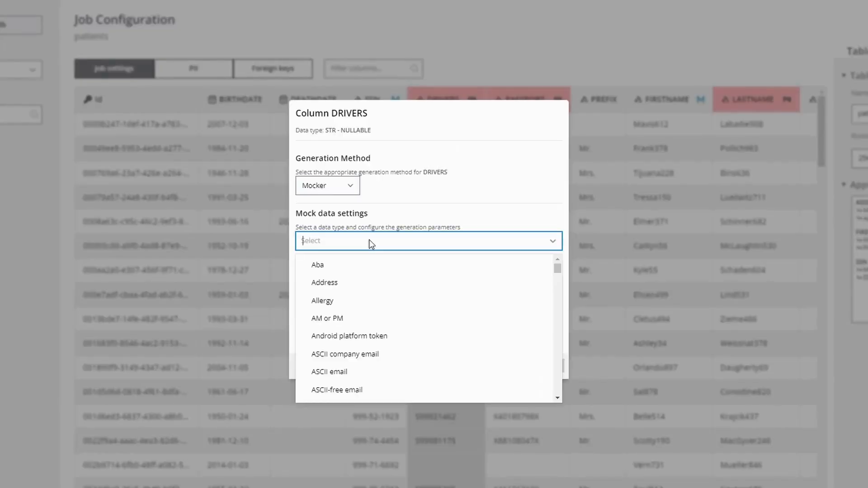
type("cust")
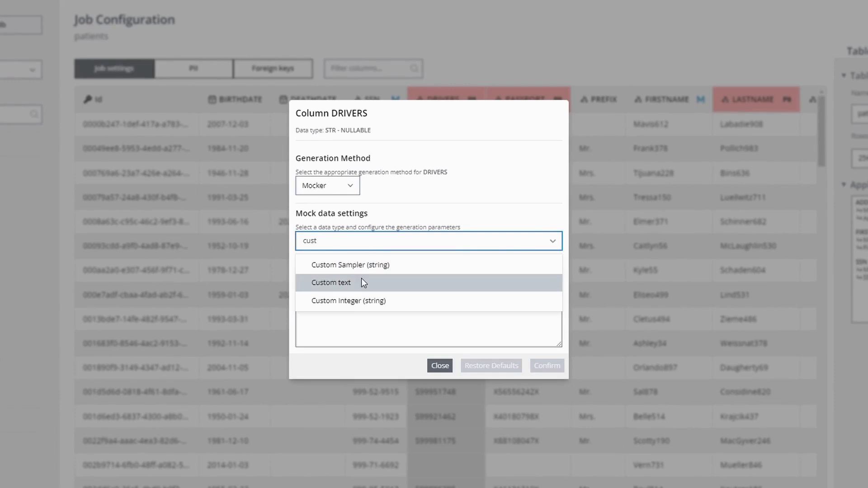
left_click(362, 280)
Set the DRIVERS custom text to the pattern S999##### based on the copied sample, check the placeholder rules and preview the output.
left_click_drag(471, 245, 414, 244)
key("ctrl+v")
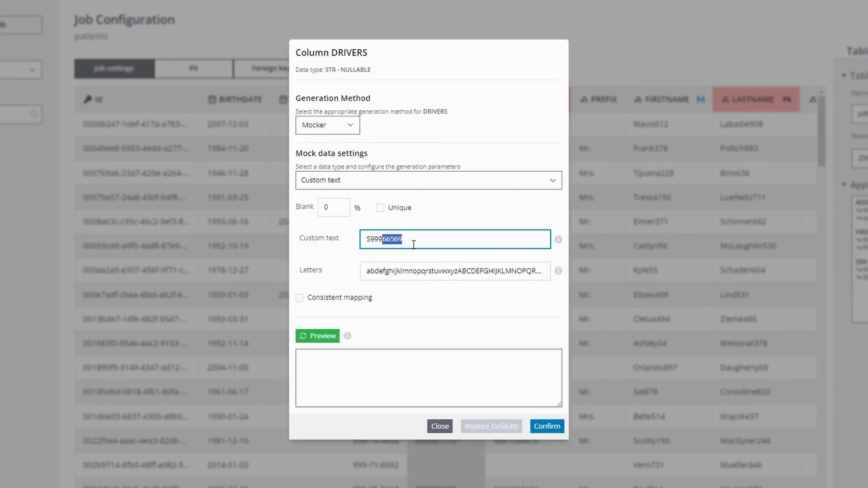
type("#####")
mouse_move(559, 248)
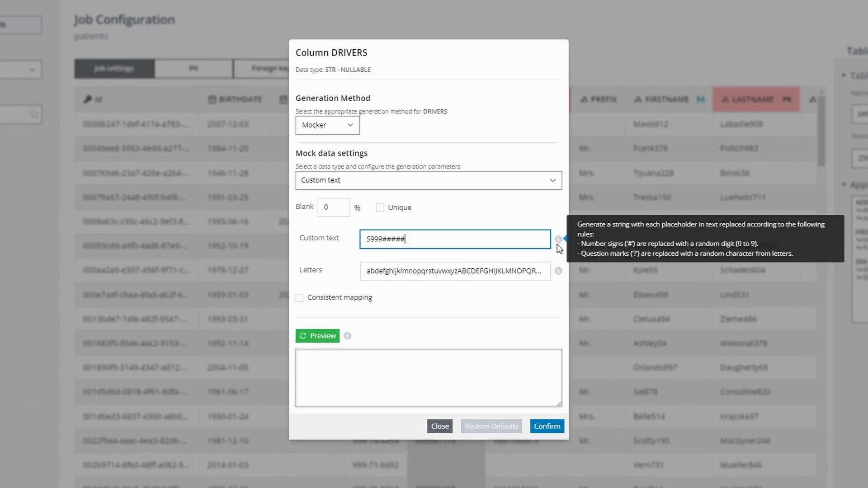
left_click(321, 340)
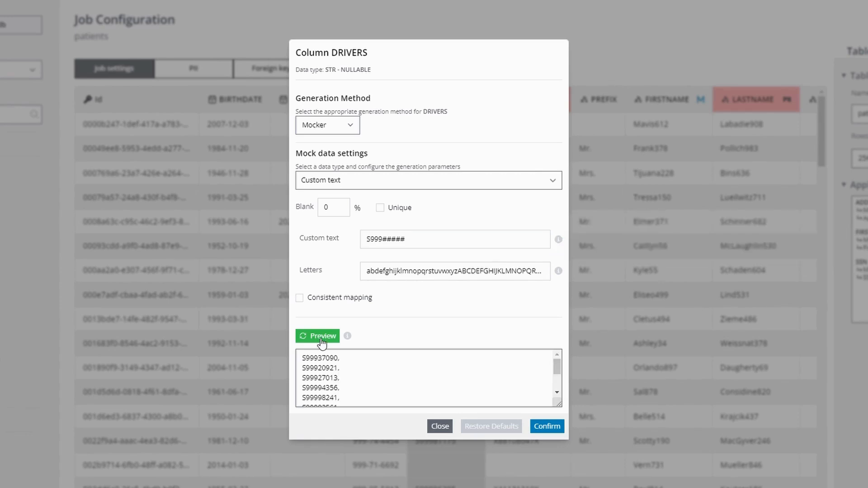
Set the DRIVERS mocker's blank percentage to 10, preview the generated values and confirm the column settings.
left_click(325, 208)
type("1")
left_click(327, 340)
scroll(321, 402, "down", 2)
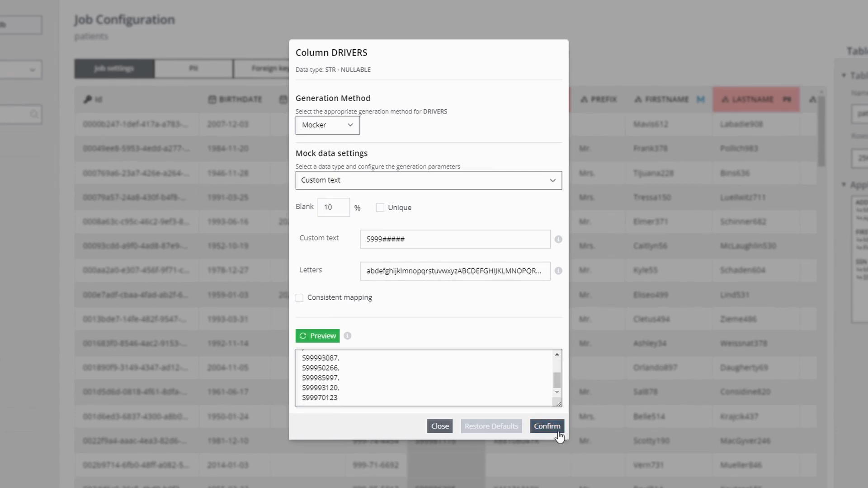
left_click(558, 433)
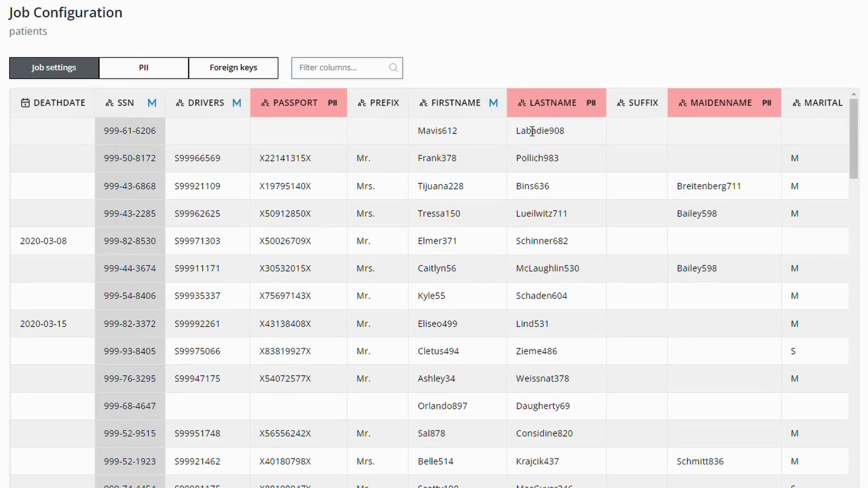
Set the LASTNAME column's generation method to Mocker with the Last name data type and preview the generated names.
left_click(524, 104)
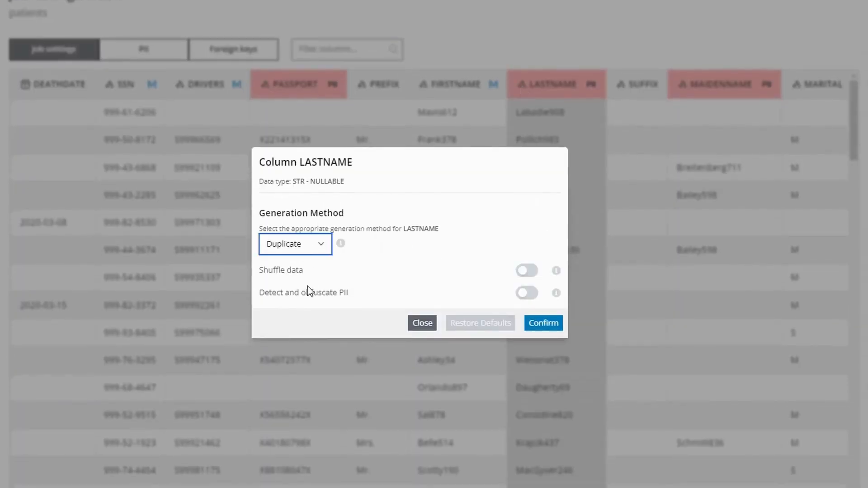
left_click(308, 291)
left_click(321, 252)
type("Las")
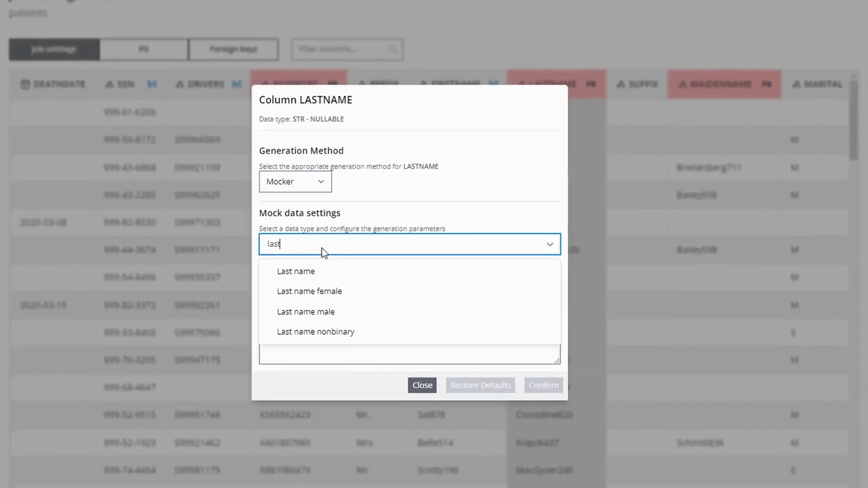
left_click(313, 270)
left_click(300, 355)
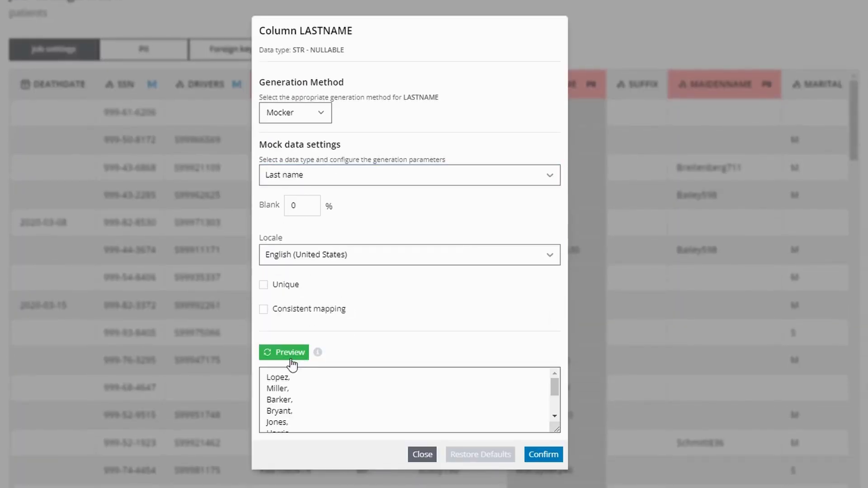
Try the Dutch and Japanese locales for the LASTNAME mocker, previewing the generated names for each.
left_click(306, 264)
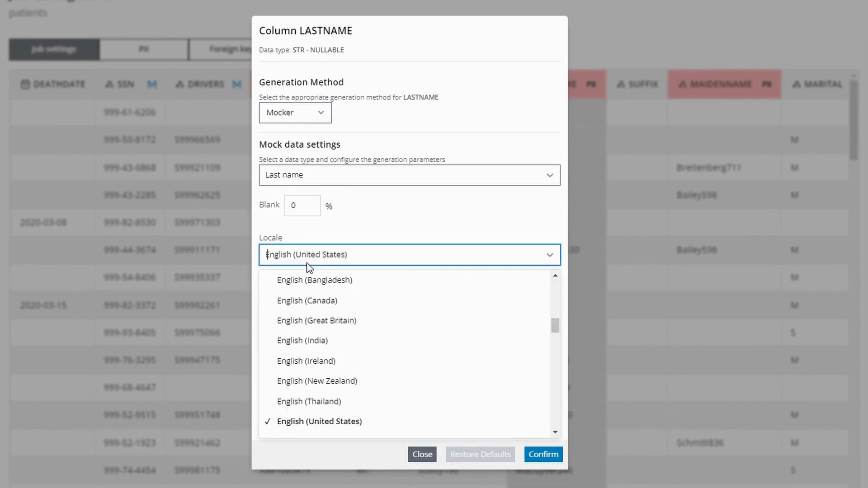
type("dut")
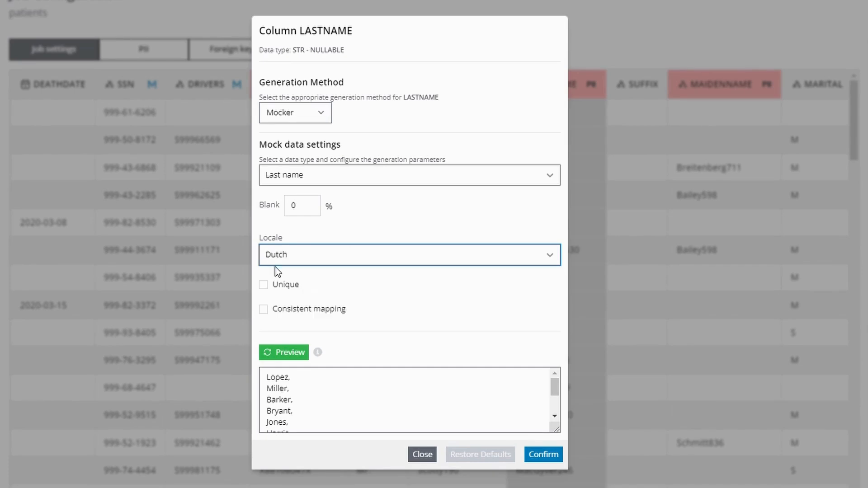
left_click(292, 352)
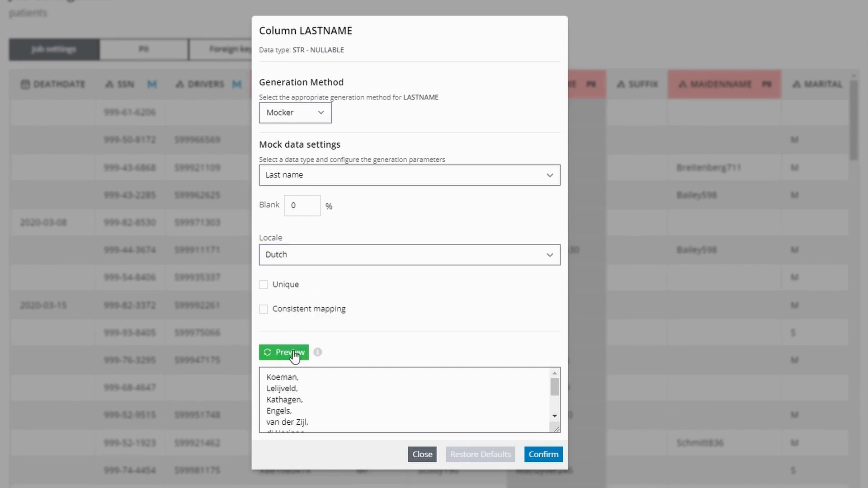
left_click(297, 256)
type("jap")
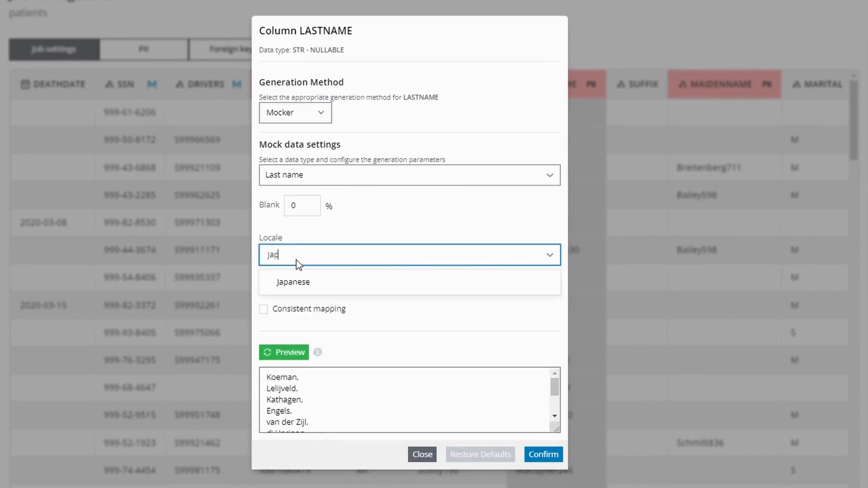
left_click(296, 285)
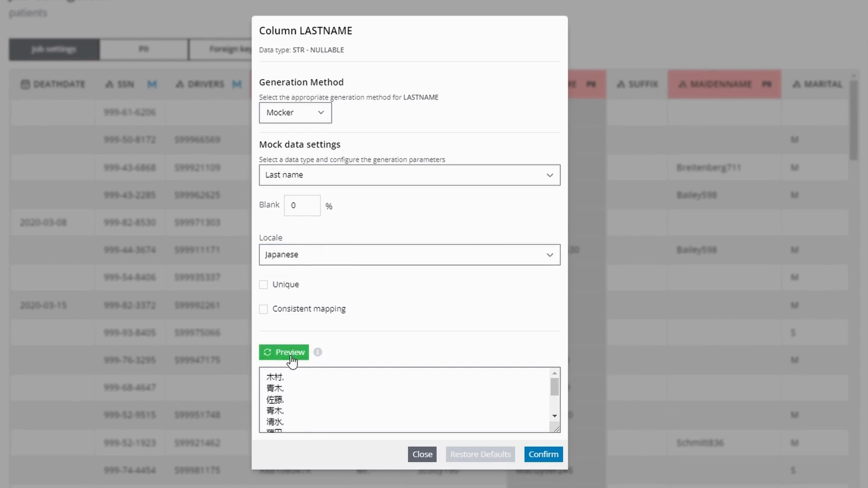
Set the LASTNAME mocker's locale to English (United States) and refresh the preview.
left_click(299, 265)
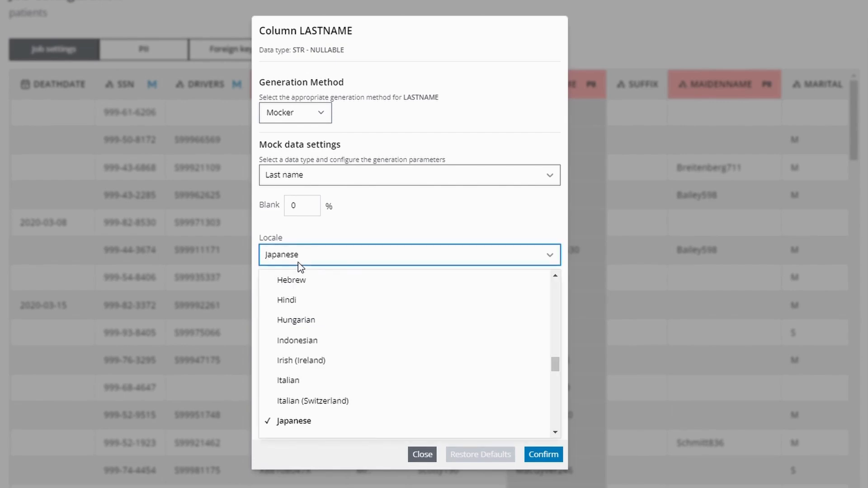
type("eng")
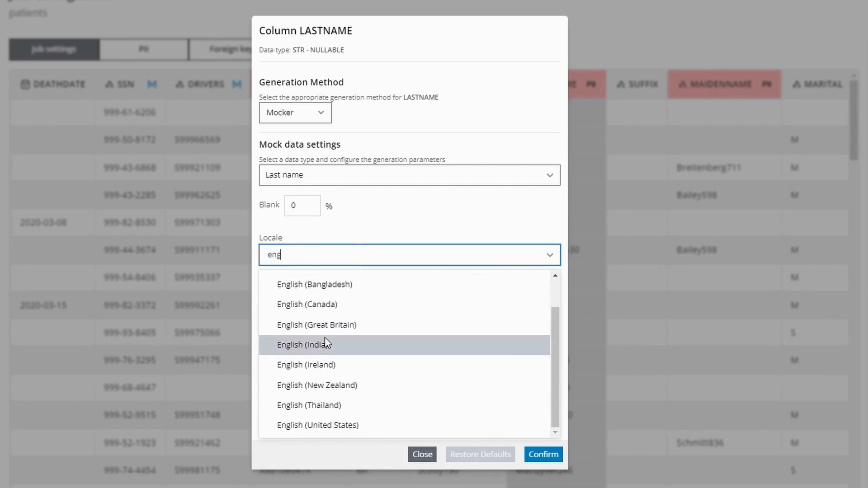
left_click(312, 425)
left_click(300, 355)
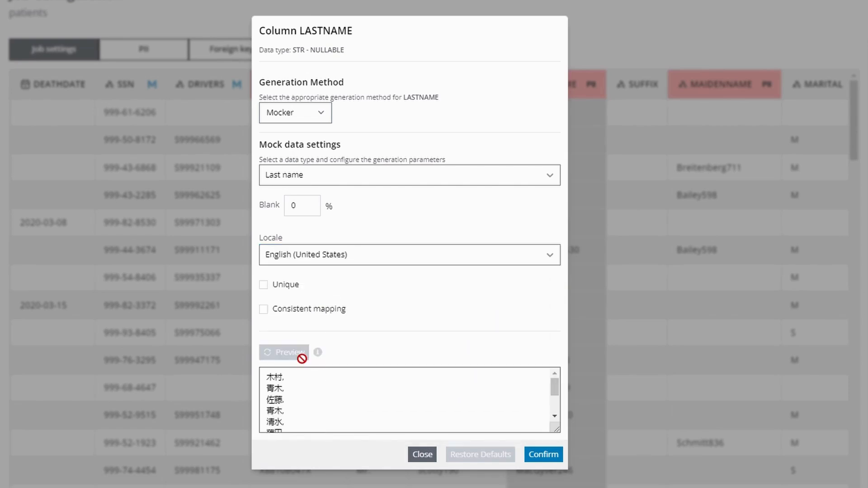
Confirm the LASTNAME mocker settings and locate the repeated Boston values in the CITY column.
left_click(545, 455)
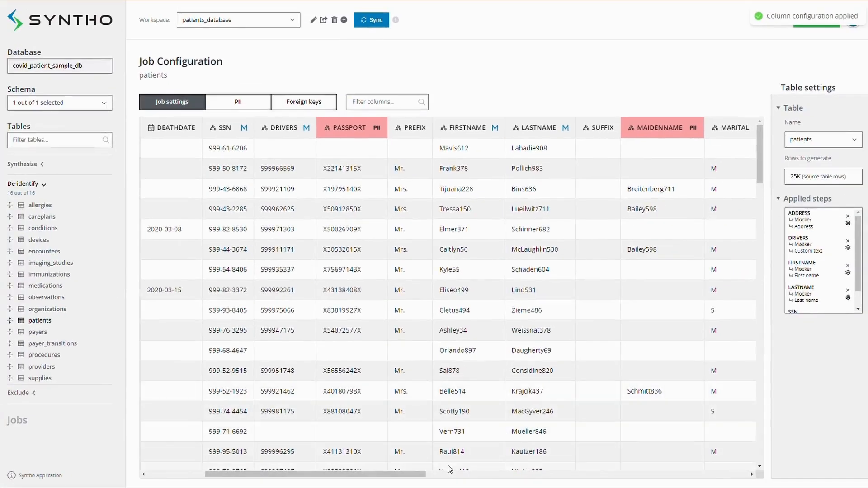
left_click_drag(409, 475, 457, 477)
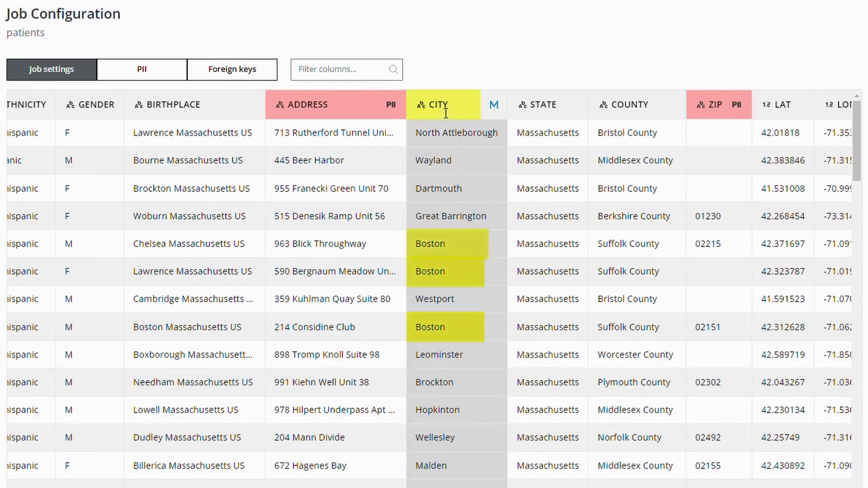
double_click(436, 246)
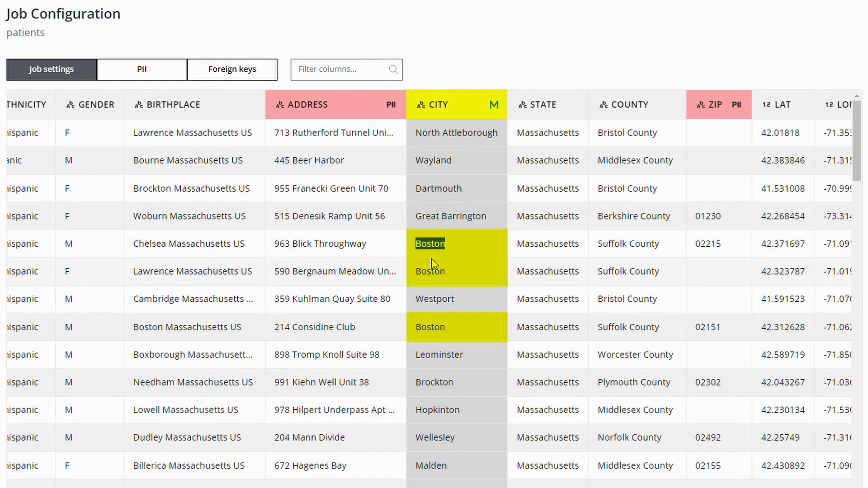
double_click(437, 331)
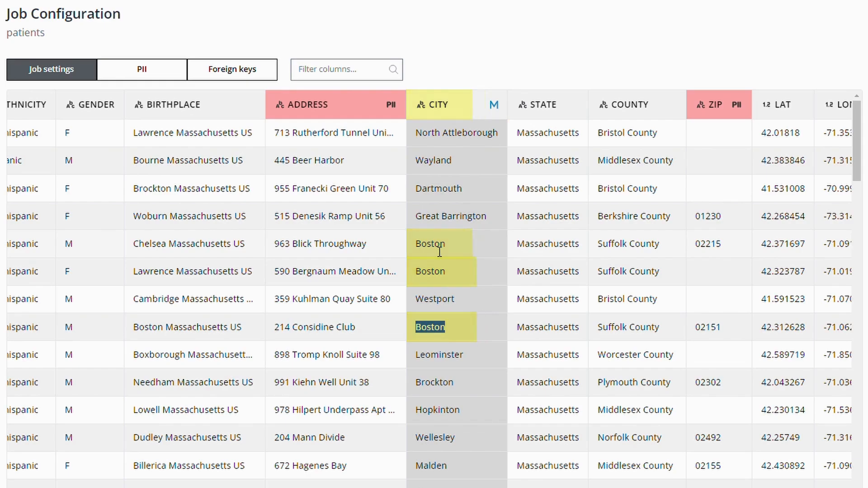
Open the CITY column's mocker settings and preview the generated city names.
left_click(427, 107)
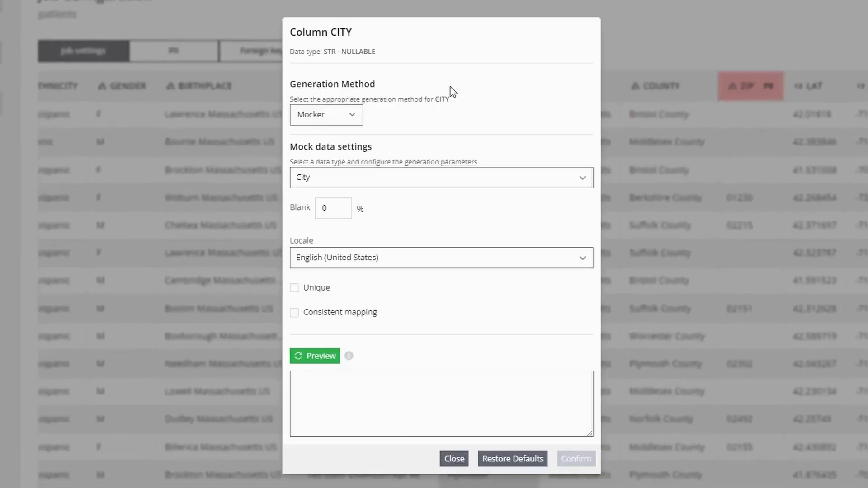
left_click(316, 358)
mouse_move(590, 396)
left_mouse_down()
mouse_move(589, 408)
mouse_move(589, 393)
left_mouse_up()
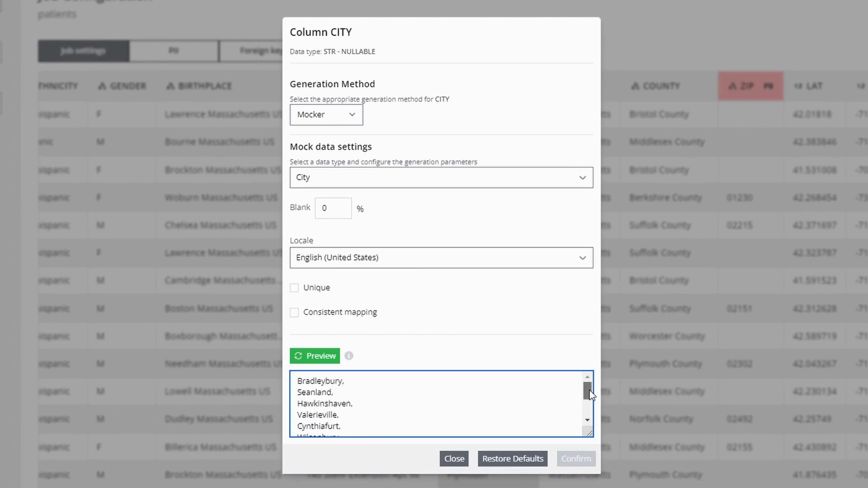
Enable consistent mapping for the CITY mocker, preview it to compare repeated city names, and confirm the column settings.
left_click(295, 314)
left_click(319, 360)
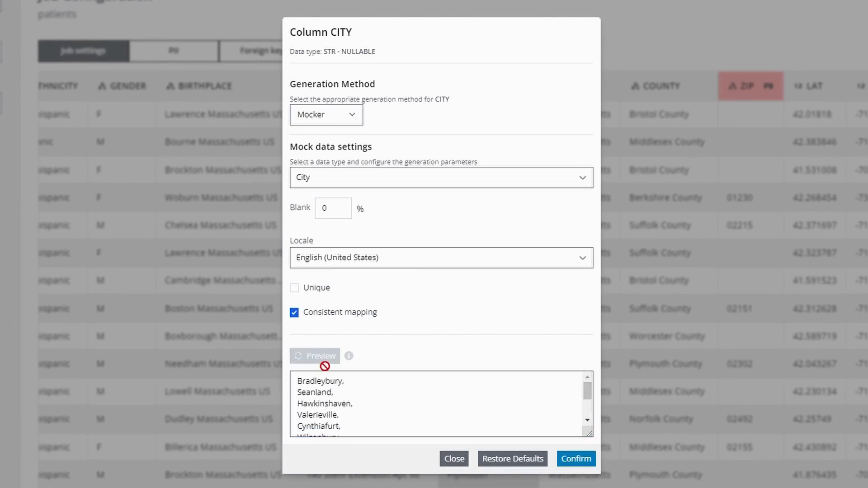
left_click_drag(587, 398, 591, 405)
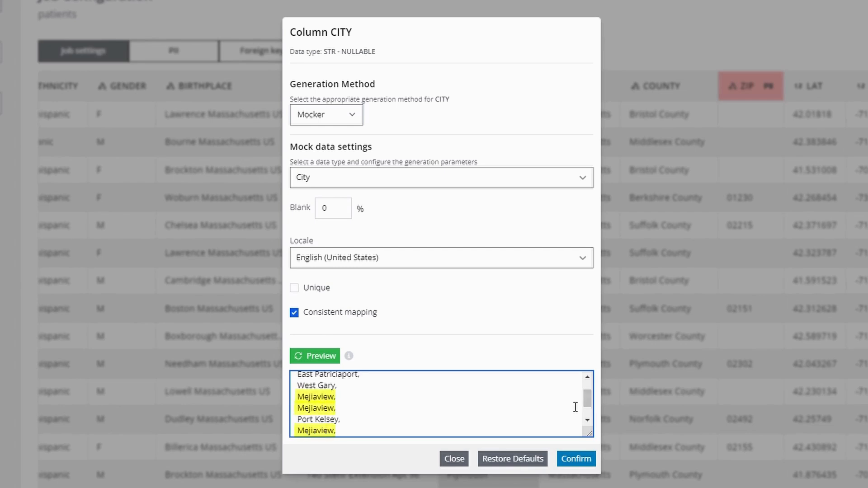
double_click(319, 397)
double_click(322, 408)
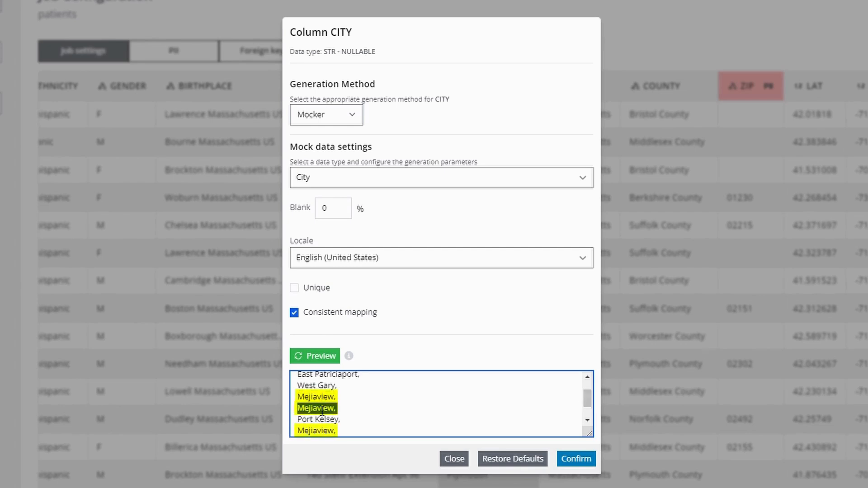
double_click(320, 431)
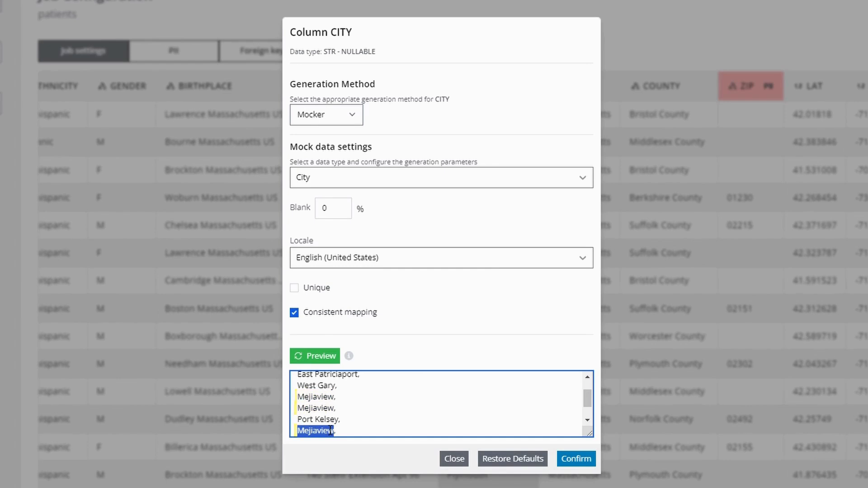
left_click(578, 470)
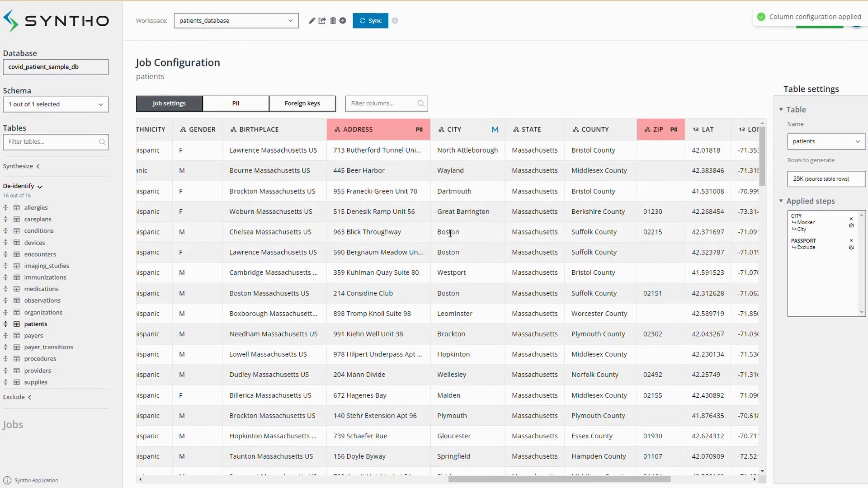
Compare the rows containing Boston in the CITY column of the patients table.
double_click(450, 233)
double_click(454, 254)
double_click(451, 293)
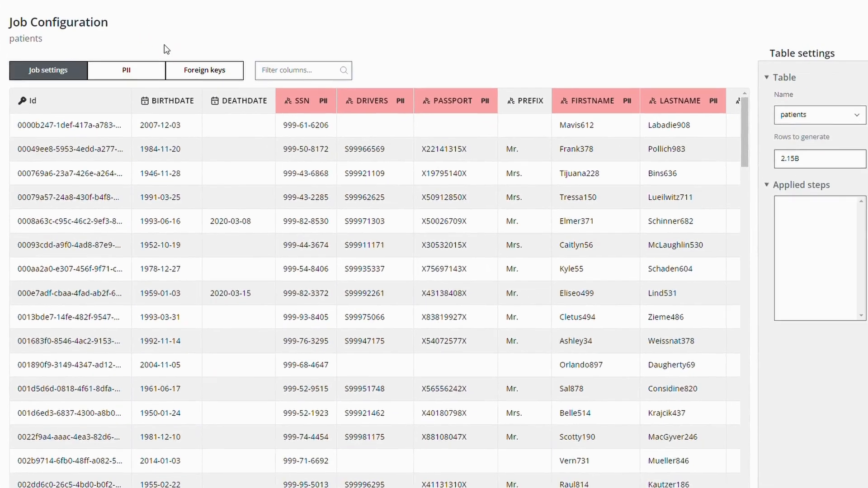
Apply the scan-suggested Address and First name mockers to the ADDRESS and FIRSTNAME PII columns, previewing the generated addresses.
left_click(296, 115)
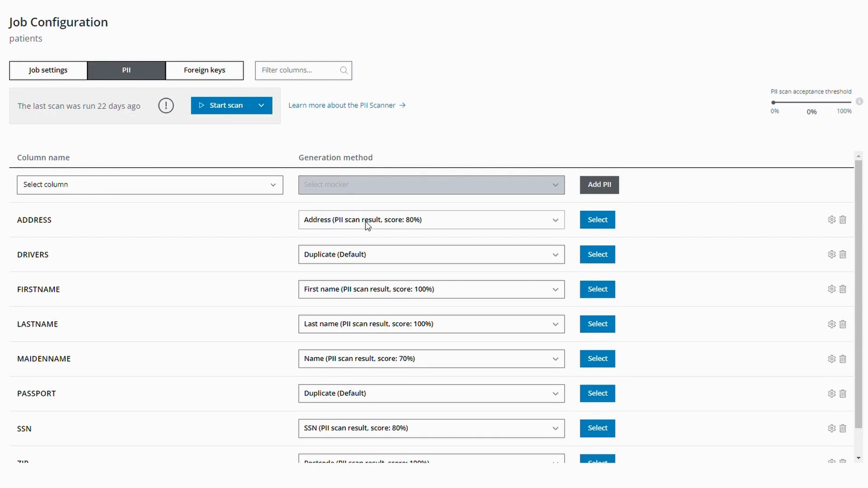
left_click(598, 219)
left_click(249, 335)
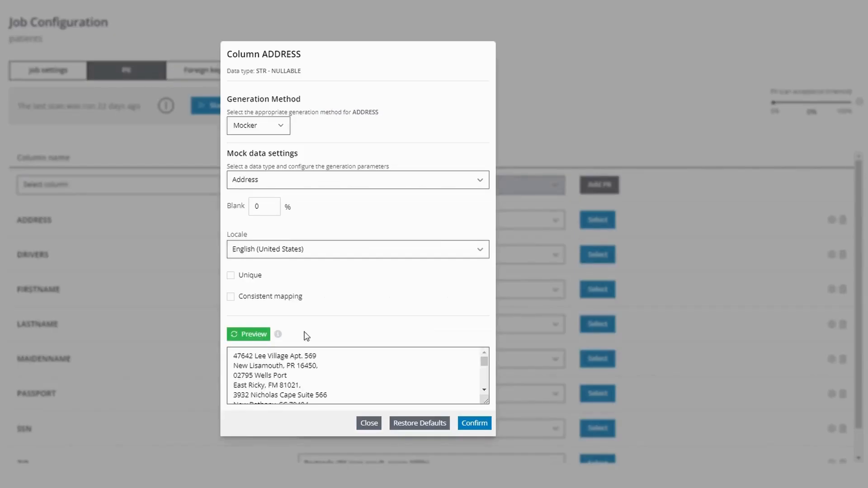
left_click(481, 423)
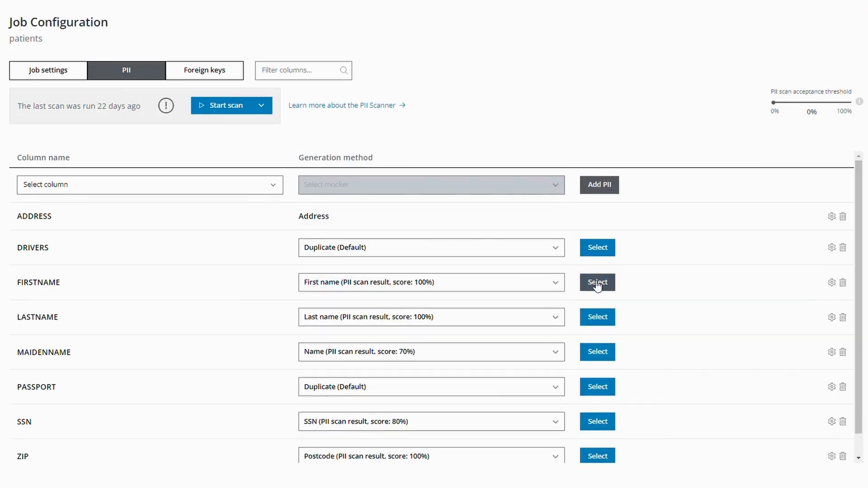
left_click(593, 282)
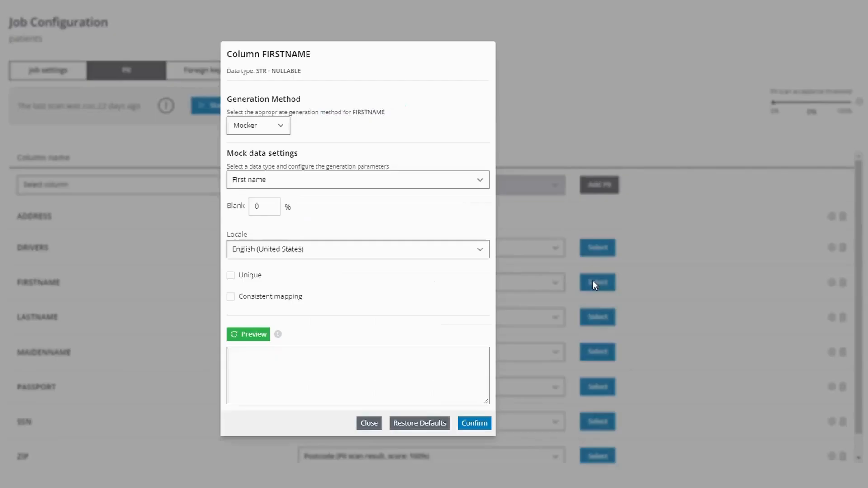
left_click(474, 424)
Choose the RACE column for a manual PII entry without adding it.
left_click(238, 185)
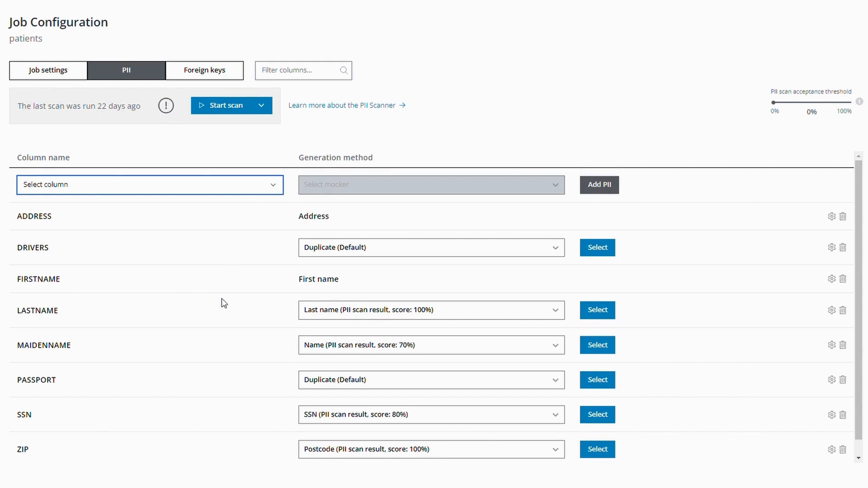
left_click(212, 356)
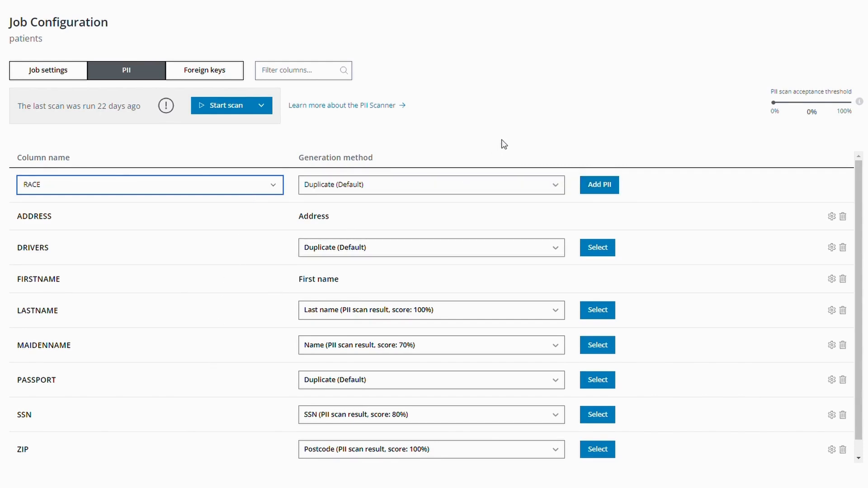
left_click(546, 140)
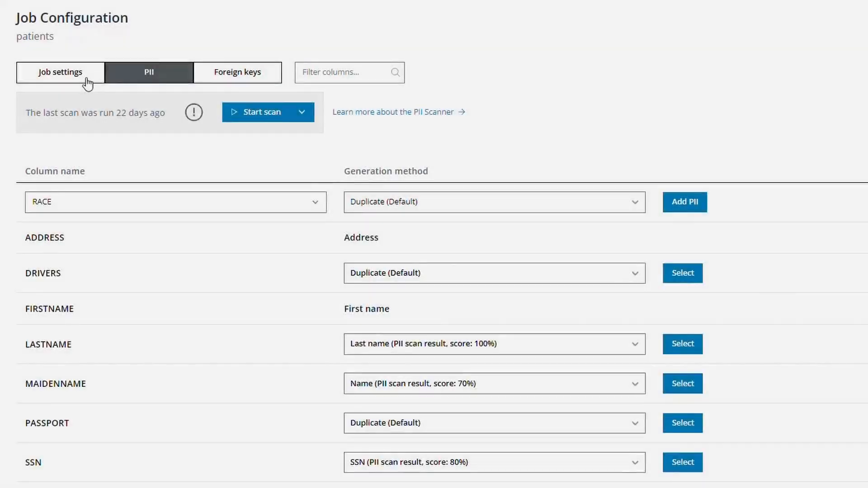
Review the patients table's column settings and inspect the foreign keys of the patients and allergies tables.
left_click(87, 84)
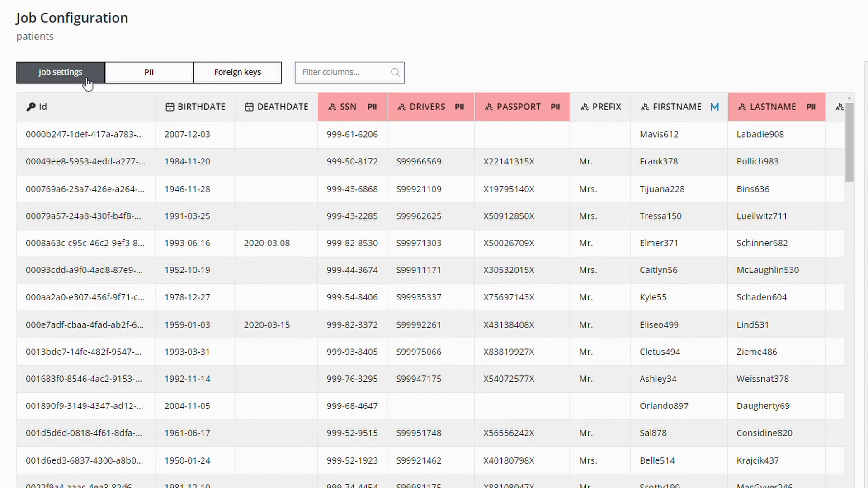
left_click(231, 78)
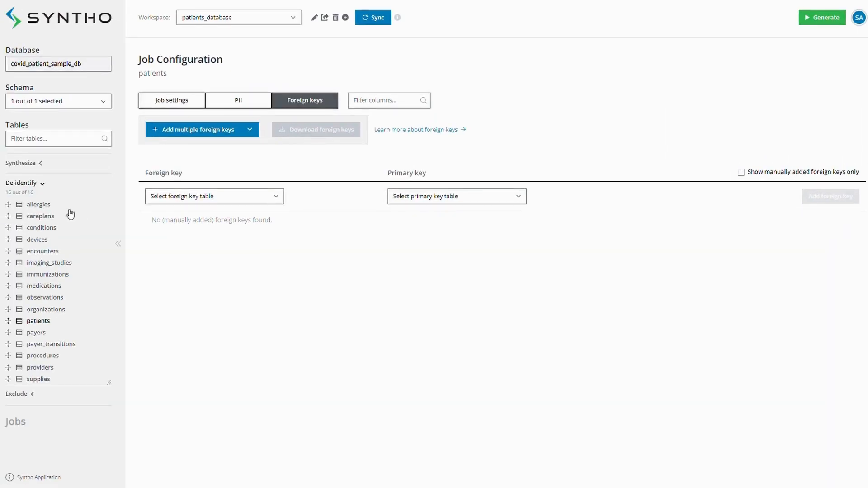
left_click(44, 209)
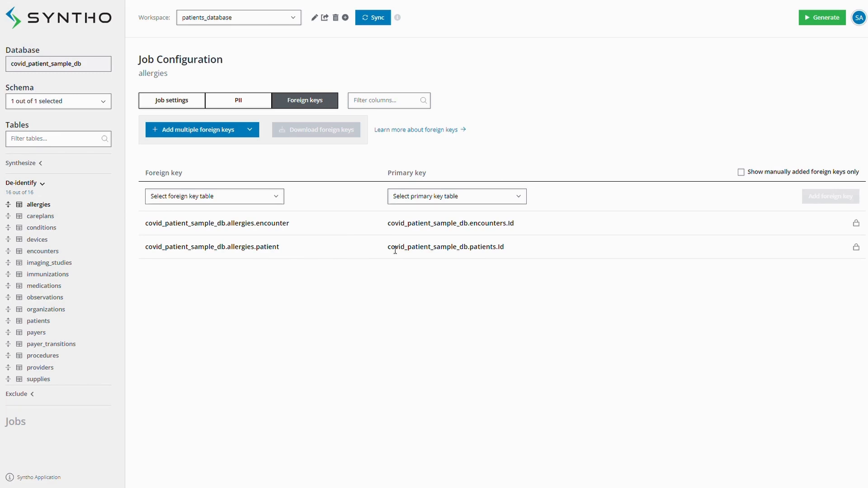
Return to the patients table's job settings and find the CITY column.
left_click(197, 106)
left_click(45, 334)
left_click(42, 322)
left_click_drag(294, 476, 628, 463)
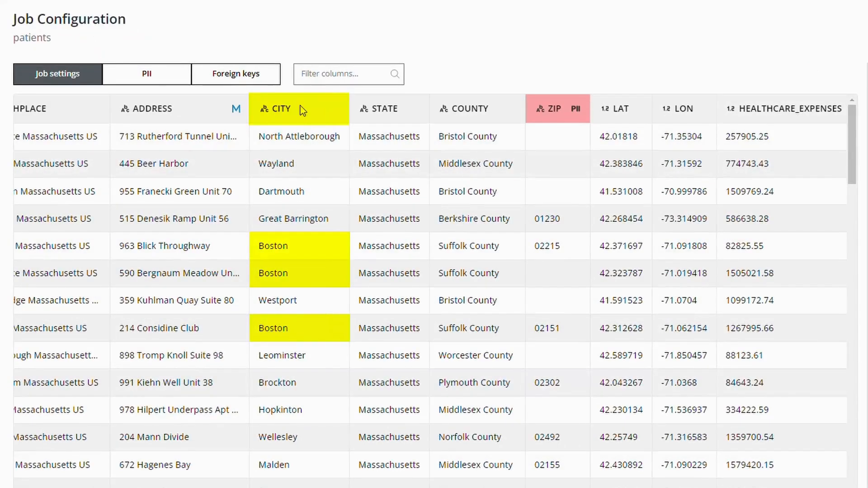
left_click(320, 115)
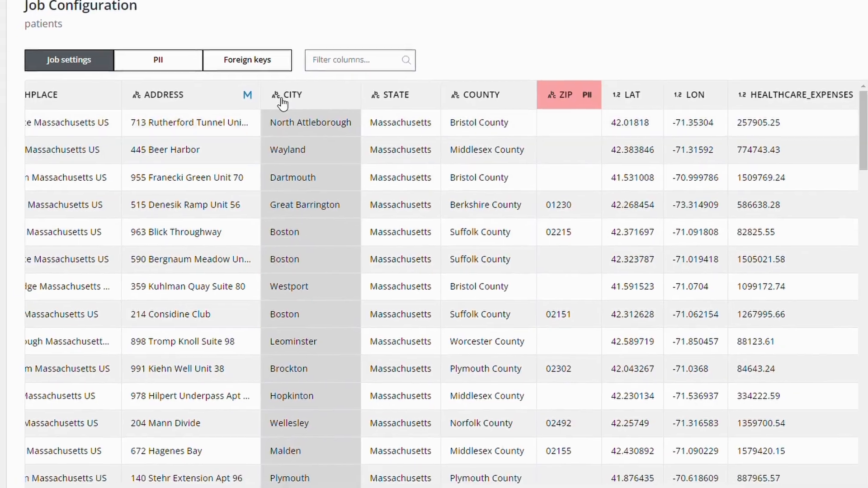
Try the Mocker generation method with the City data type on the CITY column and preview the generated names.
left_click(276, 109)
left_click(298, 248)
left_click(308, 300)
left_click(324, 248)
type("city")
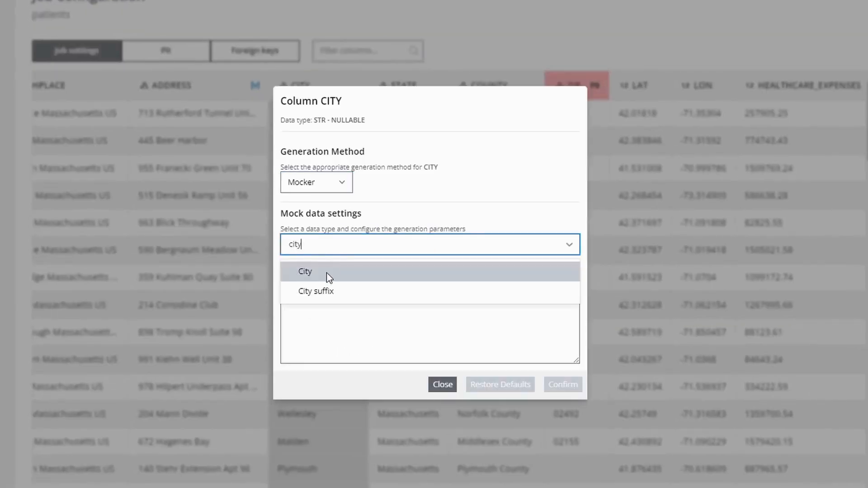
left_click(331, 269)
left_click(312, 353)
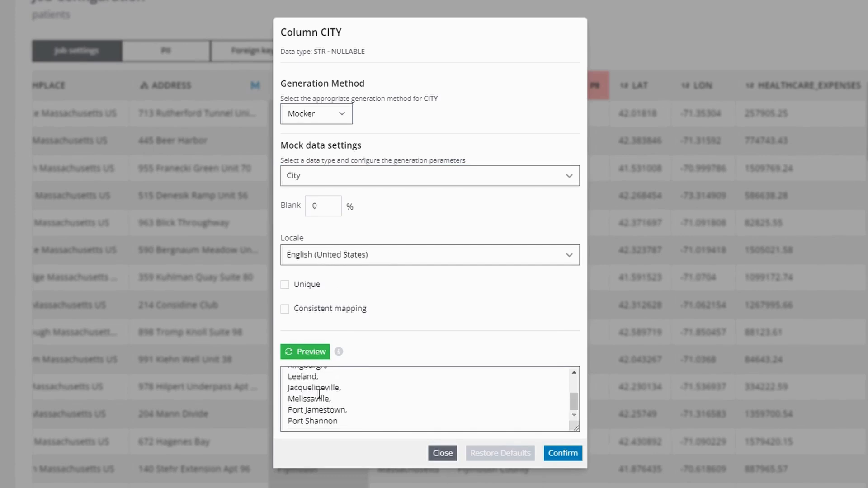
scroll(319, 393, "up", 3)
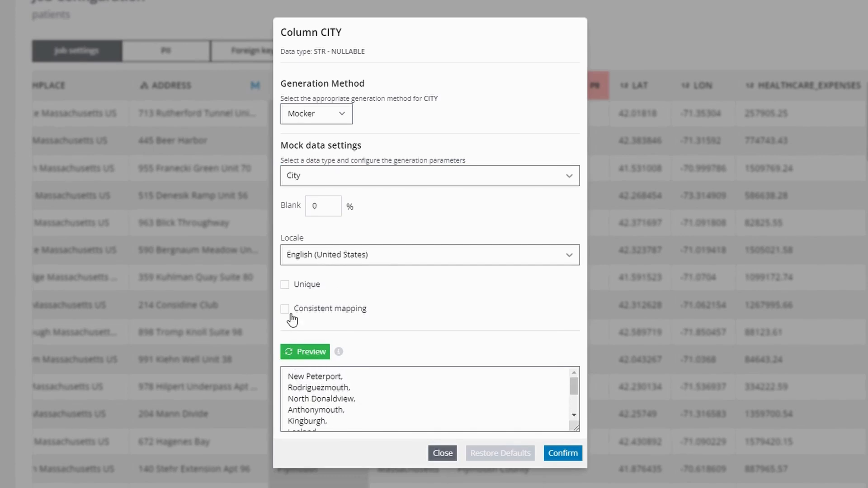
Try consistent mapping on the CITY mocker, compare the repeated names in its preview, and close the settings without applying them.
left_click(285, 310)
left_click(323, 355)
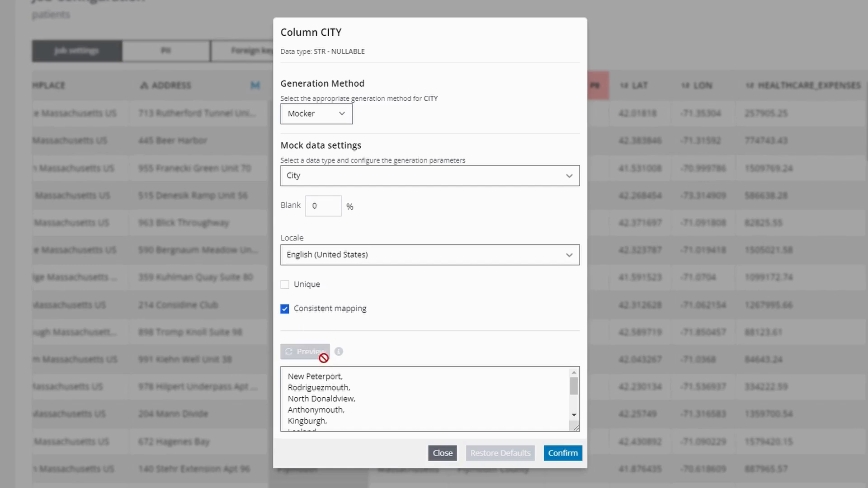
left_click_drag(575, 386, 575, 391)
left_click_drag(289, 395, 336, 411)
left_click_drag(290, 428, 322, 433)
left_click(332, 399)
double_click(321, 402)
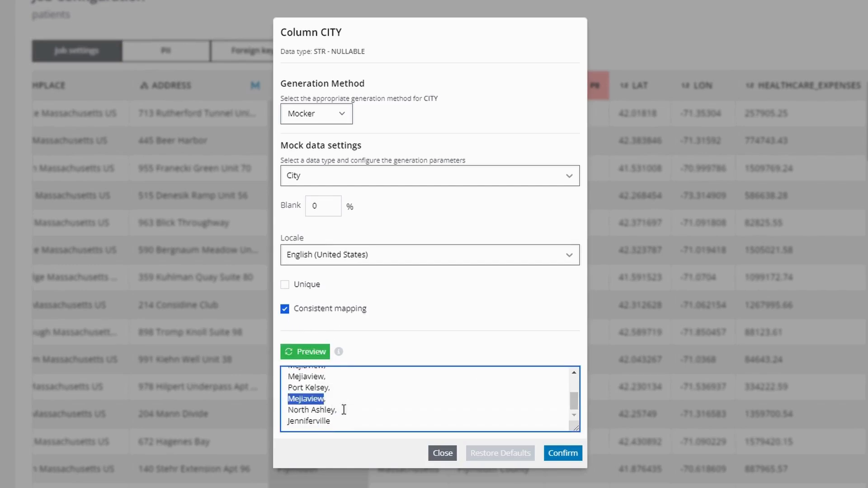
mouse_move(575, 402)
left_mouse_down()
mouse_move(583, 412)
mouse_move(576, 400)
left_mouse_up()
left_click(316, 397)
double_click(316, 384)
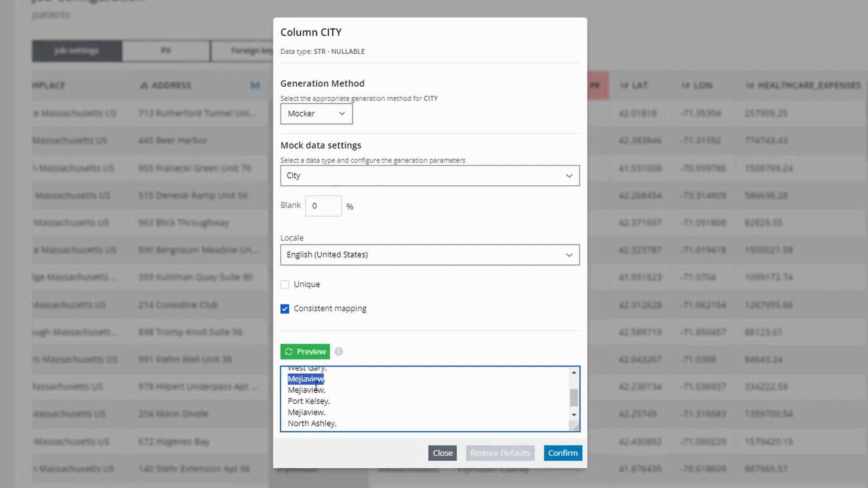
left_click(442, 453)
Point out the source rows in the CITY column that share the value Boston.
double_click(290, 313)
double_click(291, 258)
double_click(292, 231)
left_click(325, 234)
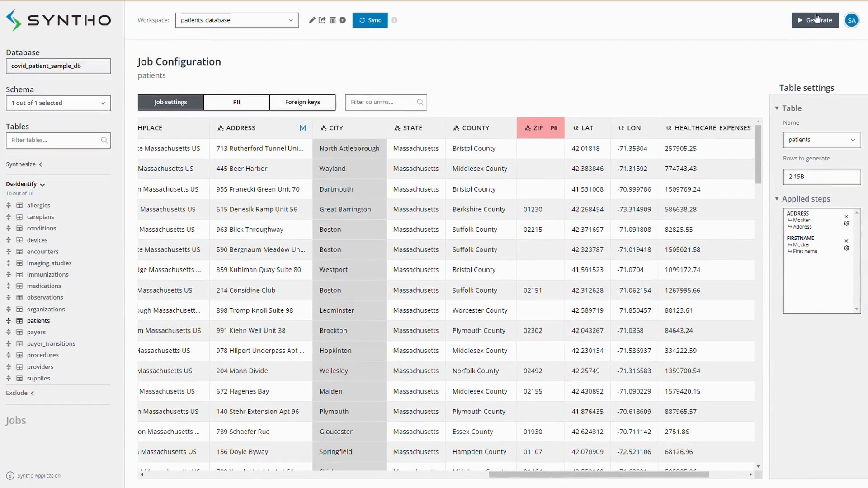
Open the generation settings for the de-identification job and set the advanced number of connections to 5.
left_click(817, 19)
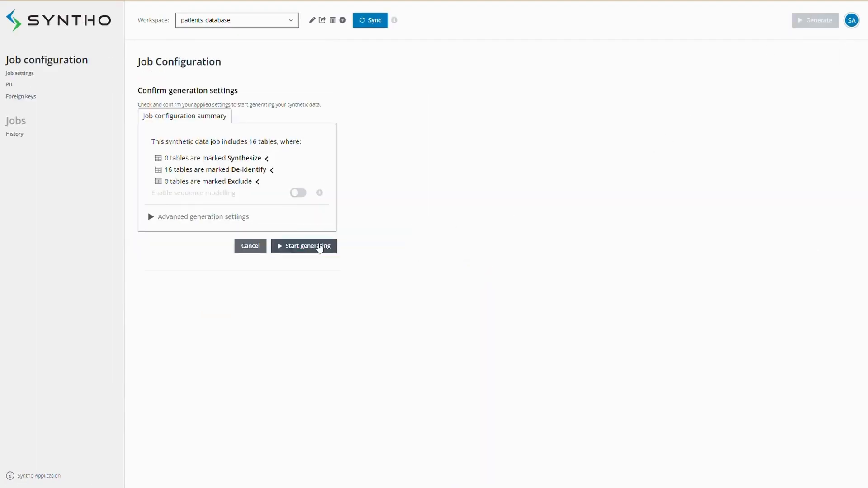
left_click(177, 220)
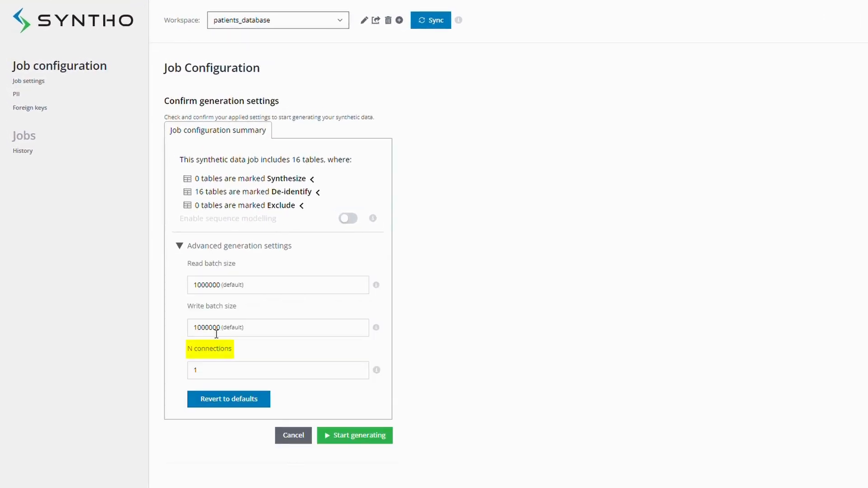
left_click(219, 372)
key("BackSpace")
type("5")
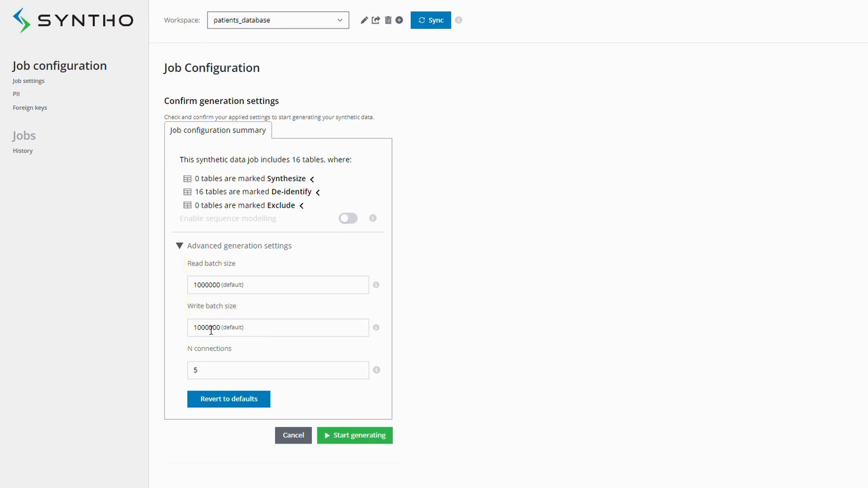
Set both the read batch size and the write batch size to 10000000.
left_click(214, 286)
left_click(237, 288)
type("0")
left_click(229, 331)
type("0")
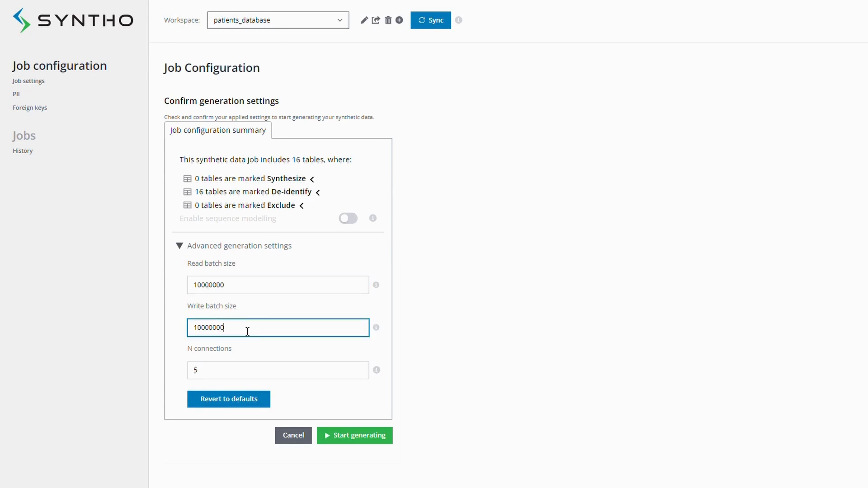
Leave the generation settings, open the patients table and point out the Mr. and Mrs. values in the PREFIX column.
left_click(480, 283)
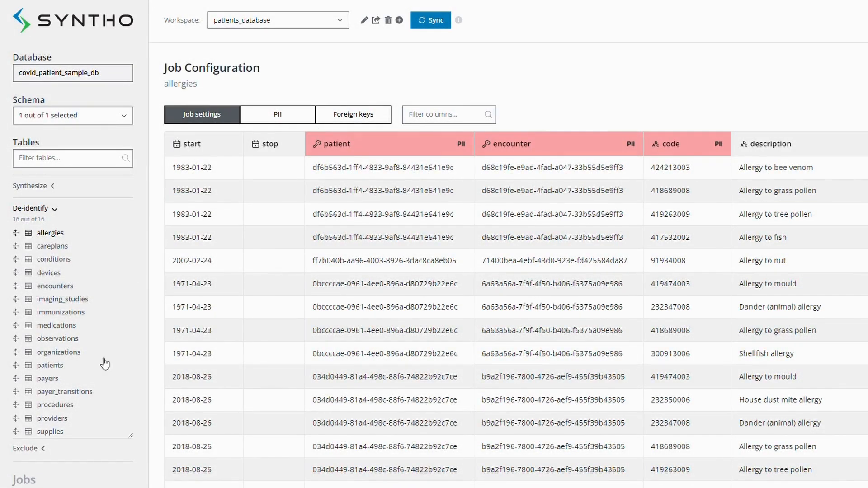
left_click(57, 368)
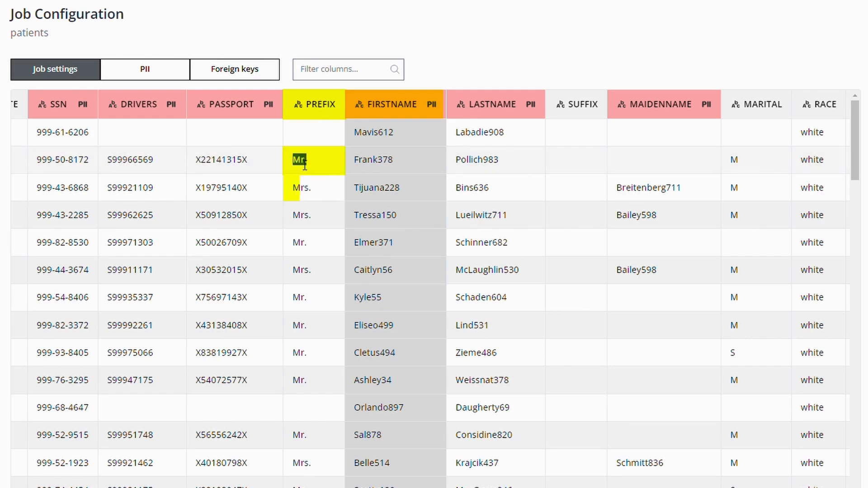
double_click(305, 192)
left_click(341, 134)
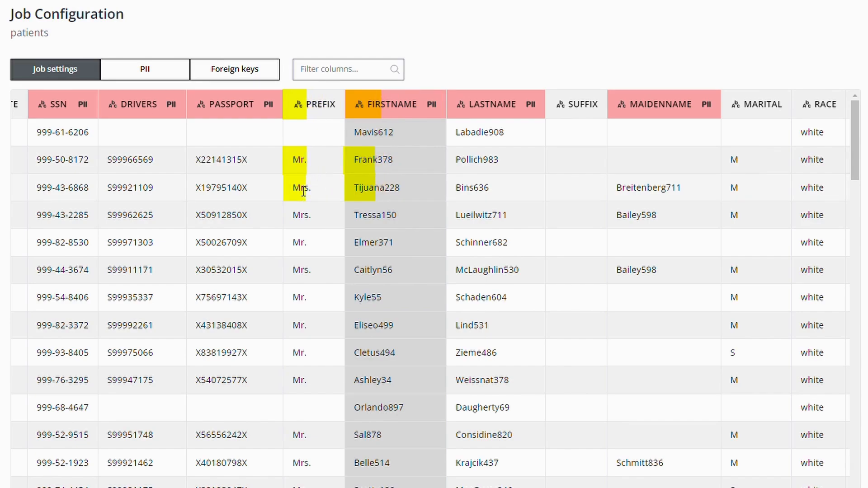
Set the FIRSTNAME column's generation method to Mocker with the Calculated column (beta) data type.
left_click(364, 109)
left_click(348, 220)
left_click(335, 261)
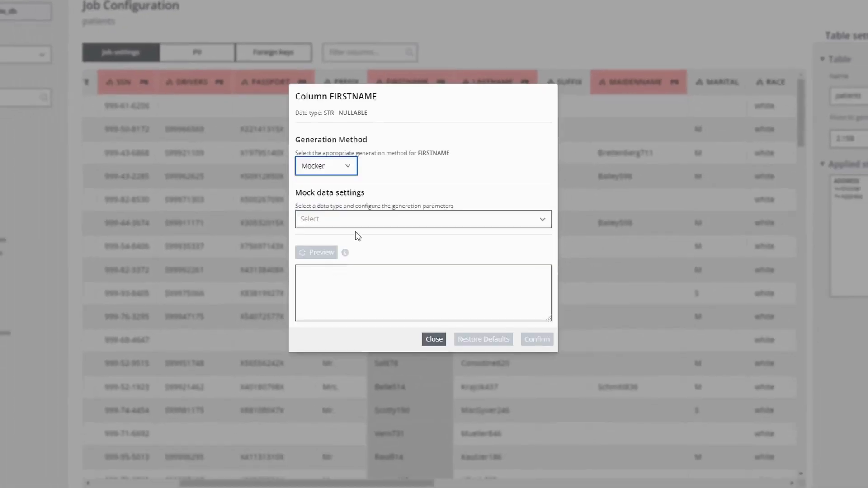
left_click(361, 221)
type("calc")
left_click(365, 239)
left_click(365, 238)
Enter the FIRSTNAME formula IF([PREFIX]='Mr.', MOCK_FIRST_NAME_MALE, MOCK_FIRST_NAME_FEMALE).
type("IF")
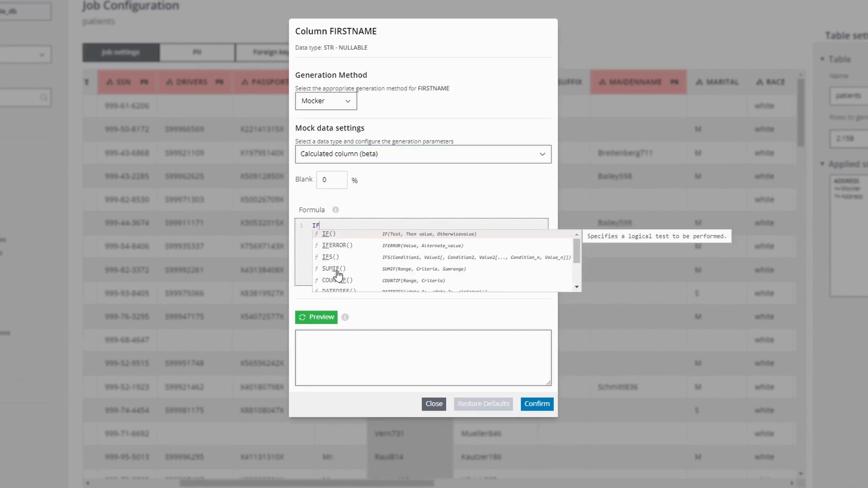
left_click(342, 234)
type("PREF")
left_click(350, 233)
type("=")
type("'Mr.', ")
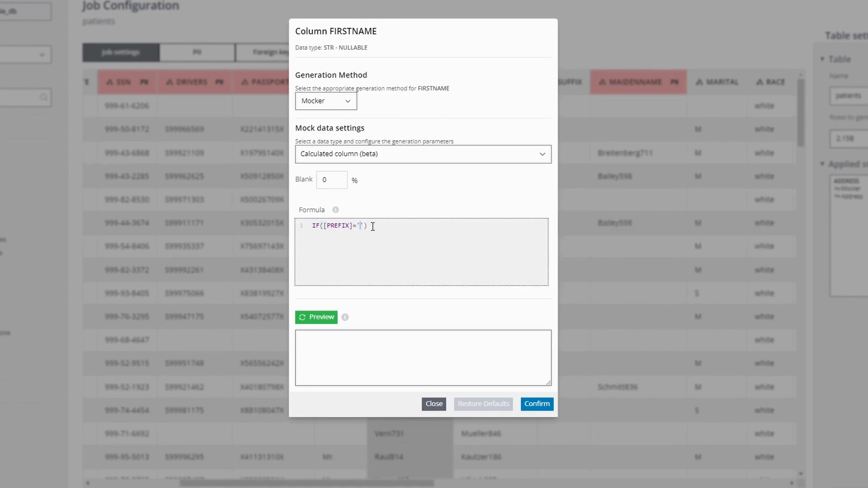
type("first")
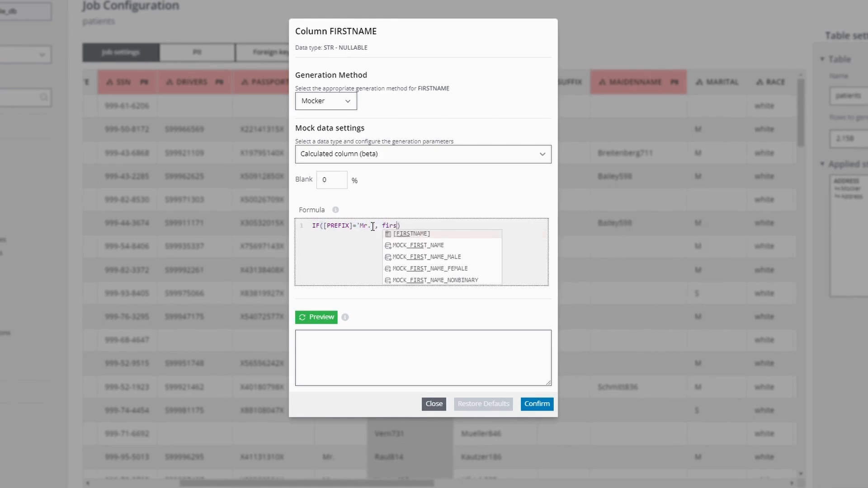
left_click(421, 258)
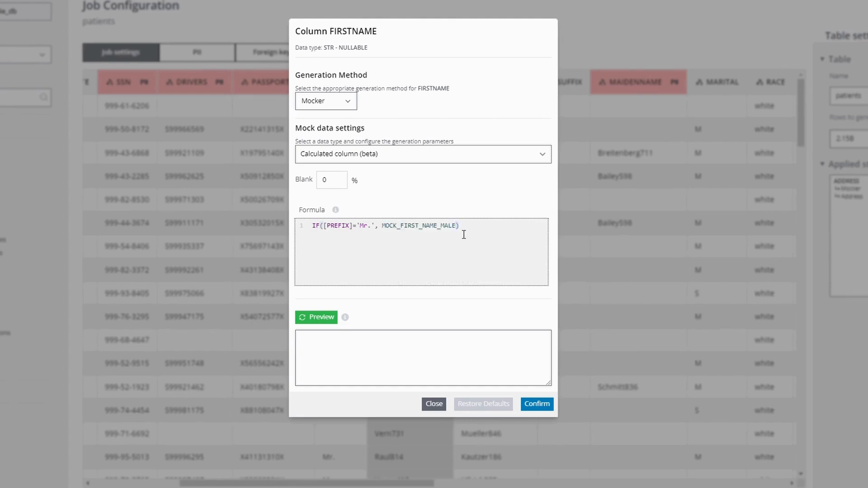
type(", fi")
left_click(512, 264)
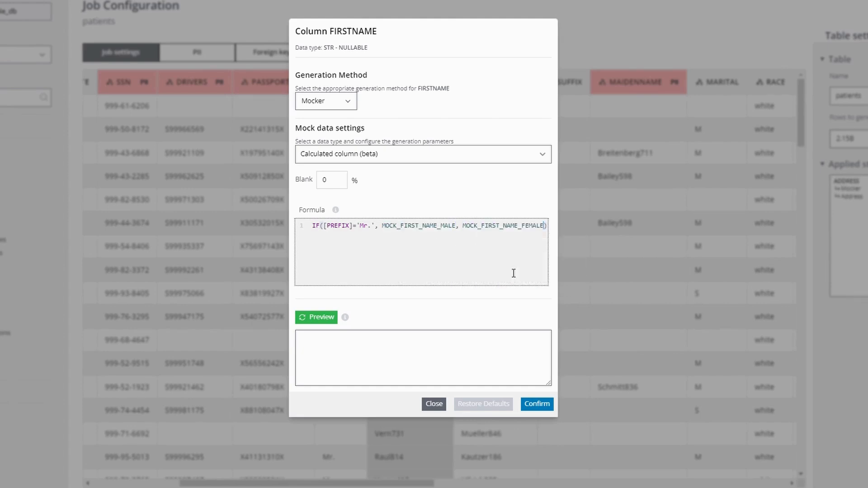
Preview the mock first names produced by the formula and apply the FIRSTNAME column settings.
left_click(326, 320)
scroll(314, 361, "down", 3)
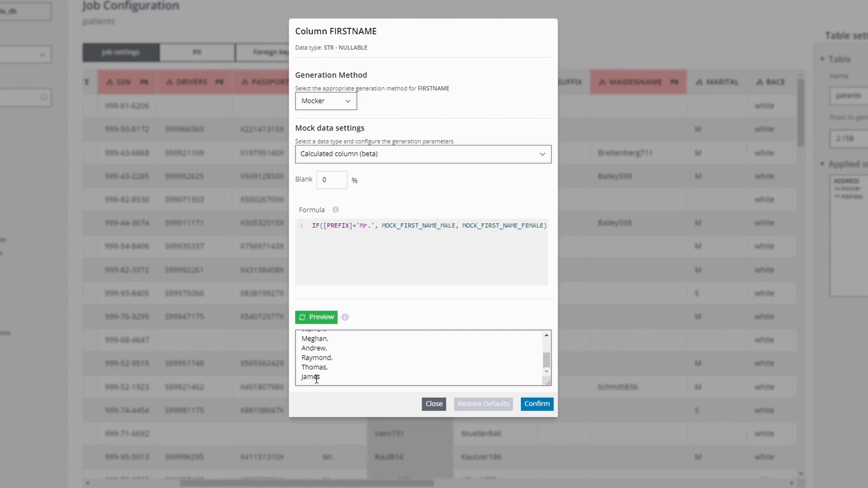
left_click(535, 404)
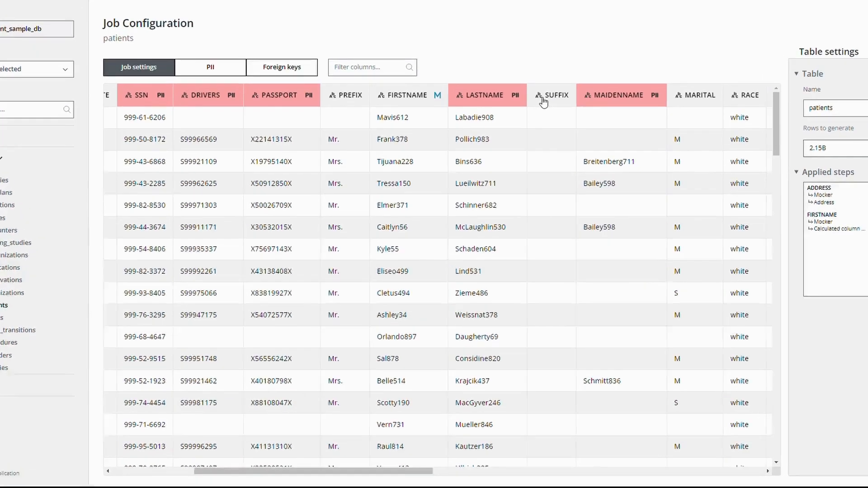
Set the SUFFIX column's generation method to Mocker with the Calculated column (beta) data type.
left_click(527, 124)
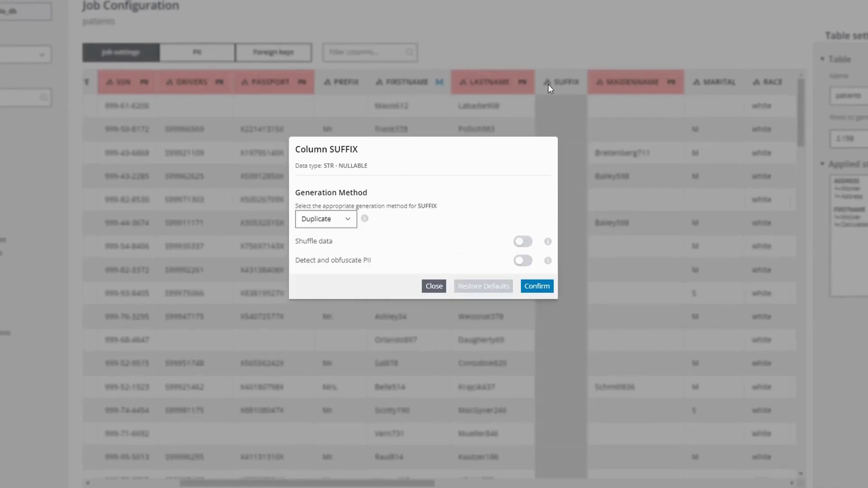
left_click(335, 219)
left_click(343, 252)
left_click(354, 219)
type("calc")
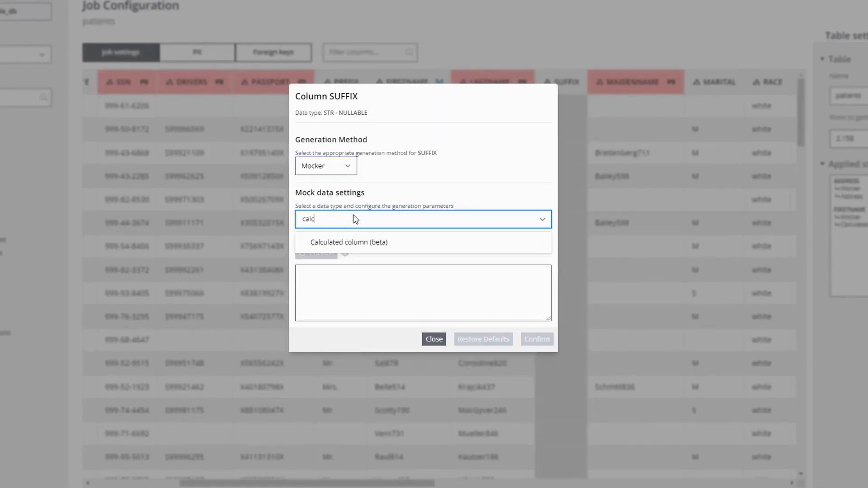
left_click(352, 244)
left_click(368, 227)
Enter the SUFFIX formula IF([PREFIX]='Mr.', MOCK_SUFFIX_MALE, MOCK_SUFFIX_FEMALE).
type("if")
left_click(357, 238)
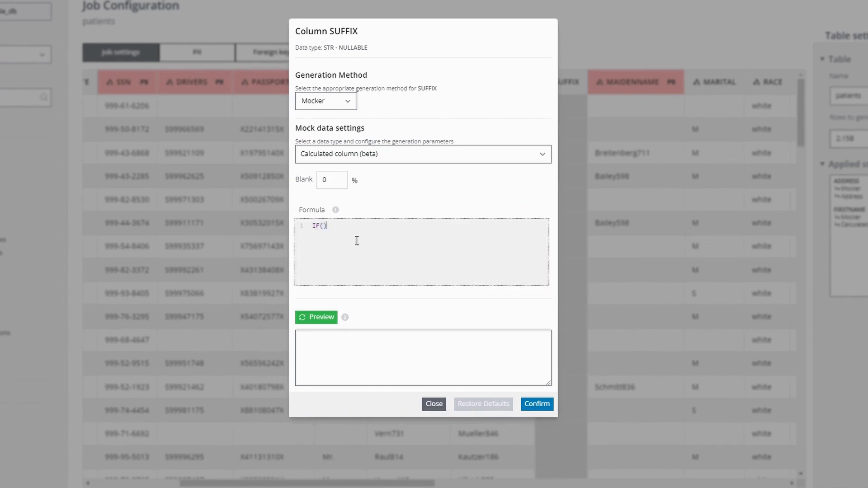
type("[")
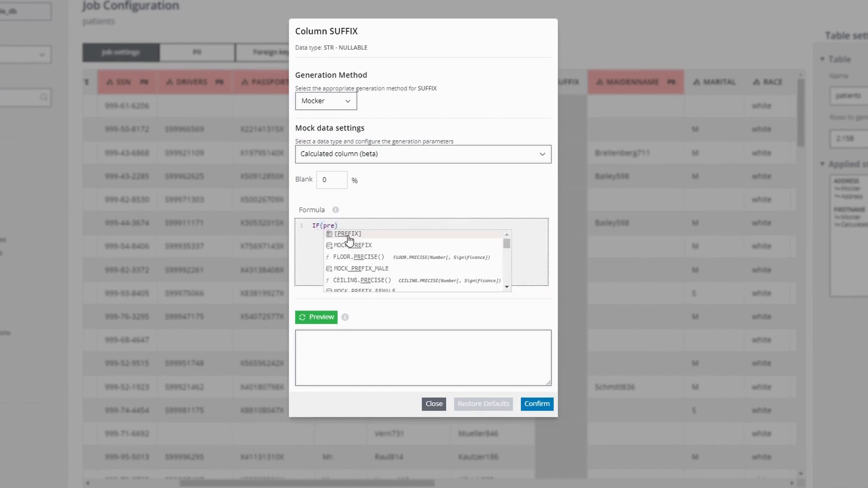
left_click(344, 234)
type("='Mr.'")
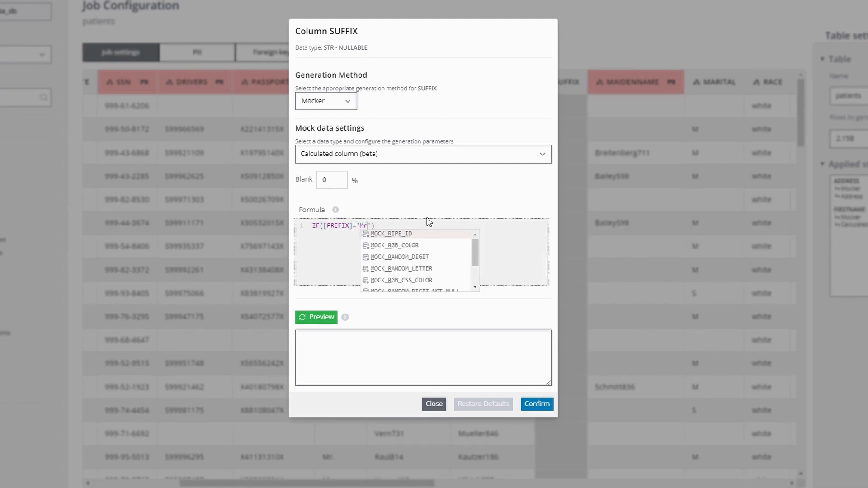
type(", suf")
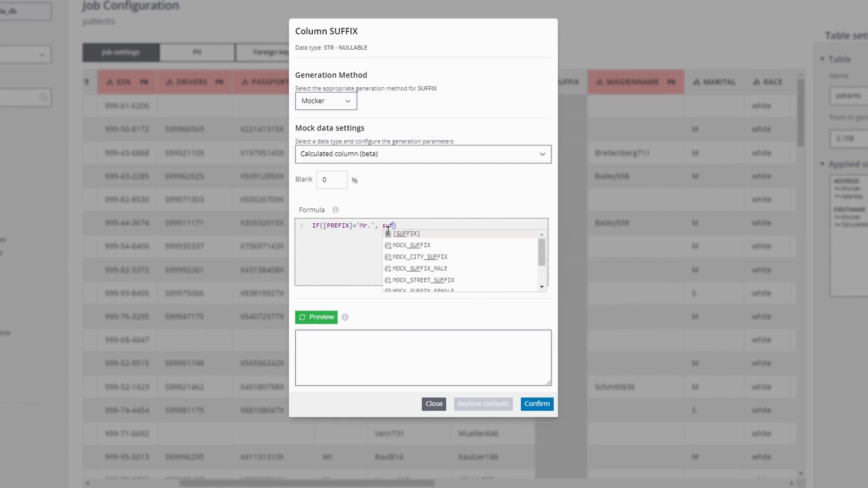
left_click(441, 269)
type(", suffi")
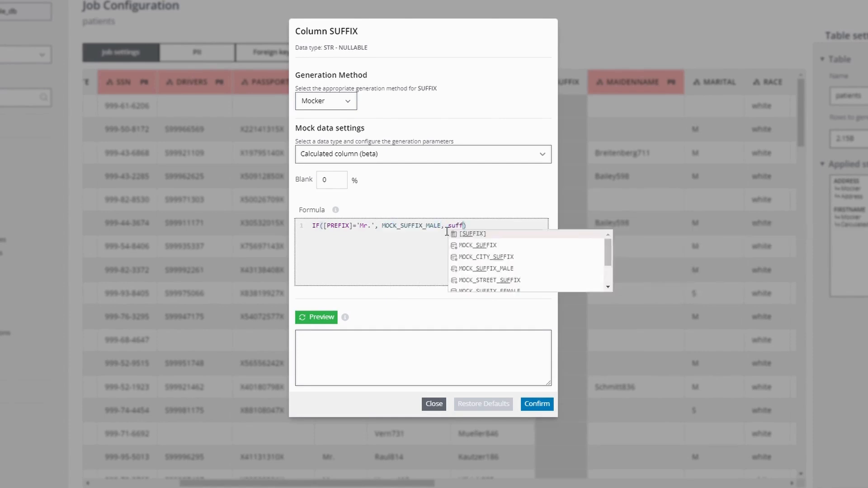
scroll(497, 287, "down", 1)
left_click(507, 273)
Preview the mock suffixes produced by the formula and apply the SUFFIX column settings.
left_click(329, 320)
left_click(547, 350)
left_click(527, 404)
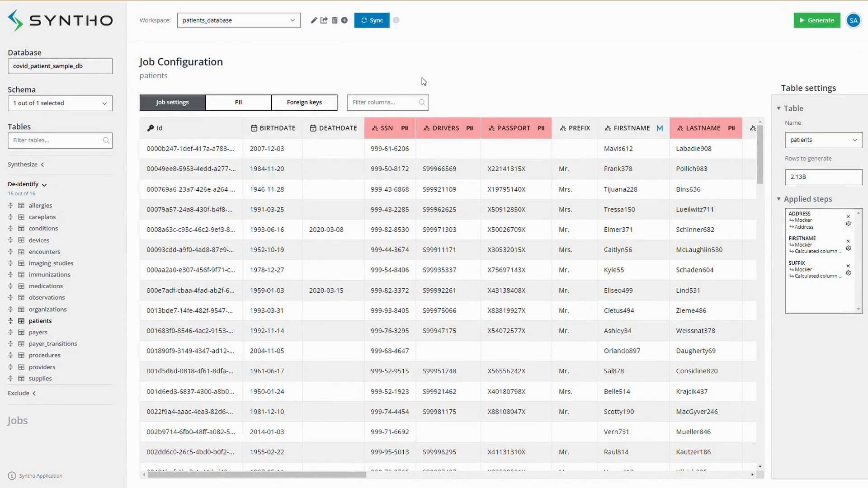
Try setting the number of rows to generate for the patients table to 100000.
double_click(800, 186)
type("100000")
left_click(719, 75)
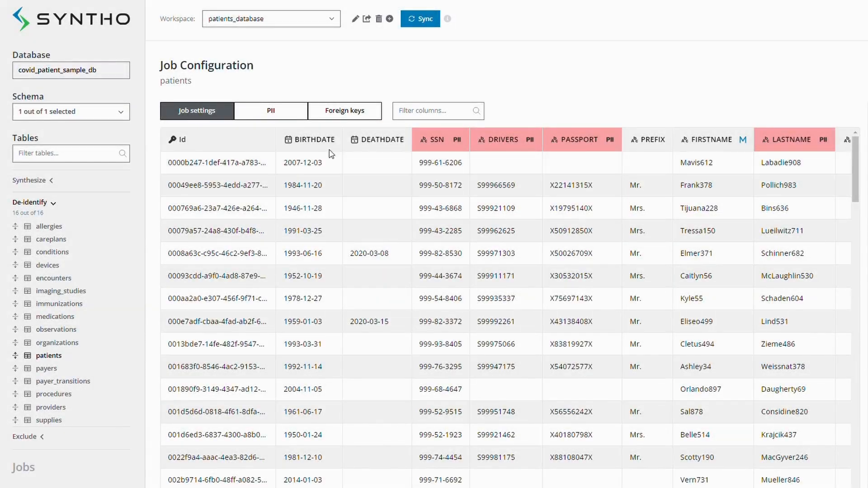
Review the allergies table's foreign keys, point out the patient key's link to patients.Id, and return to the patients table's job settings.
left_click(351, 115)
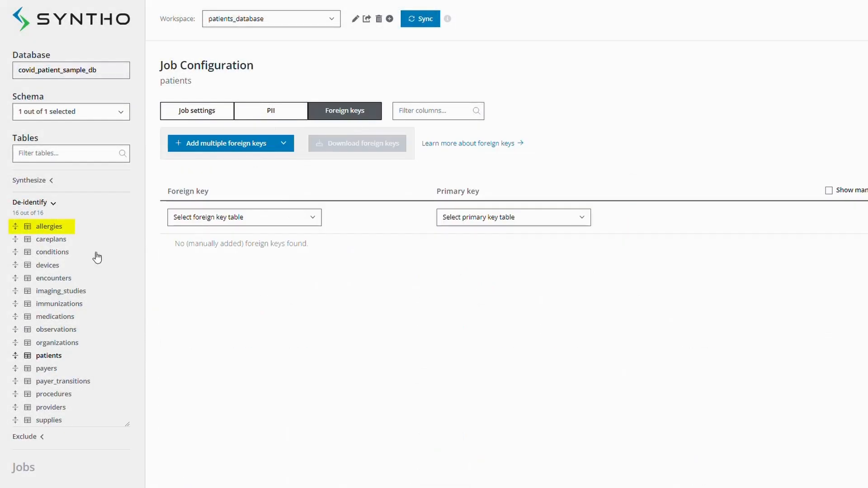
left_click(52, 230)
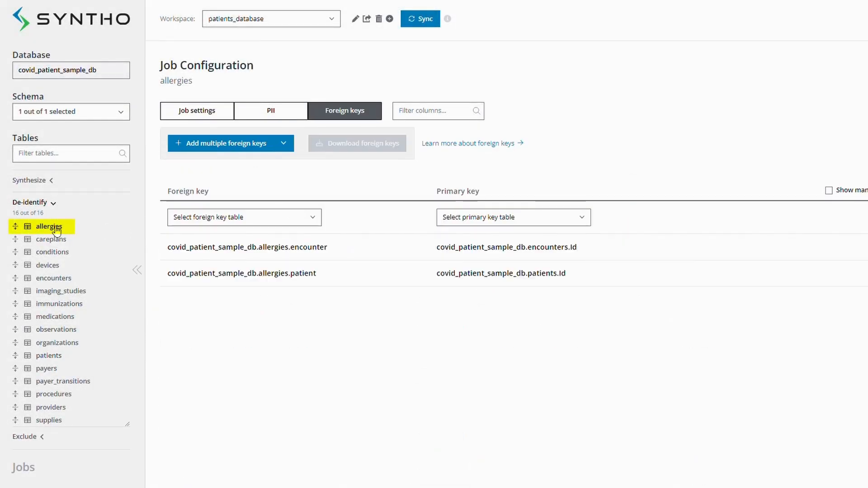
double_click(314, 277)
double_click(555, 277)
double_click(563, 276)
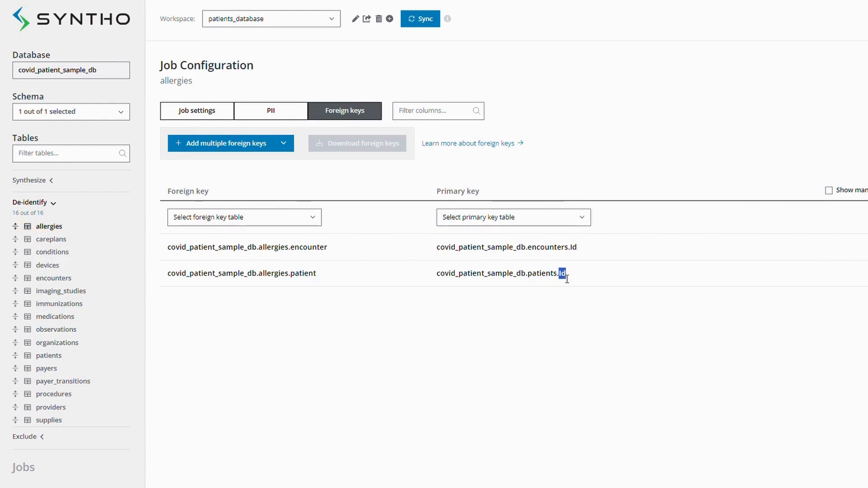
left_click(50, 356)
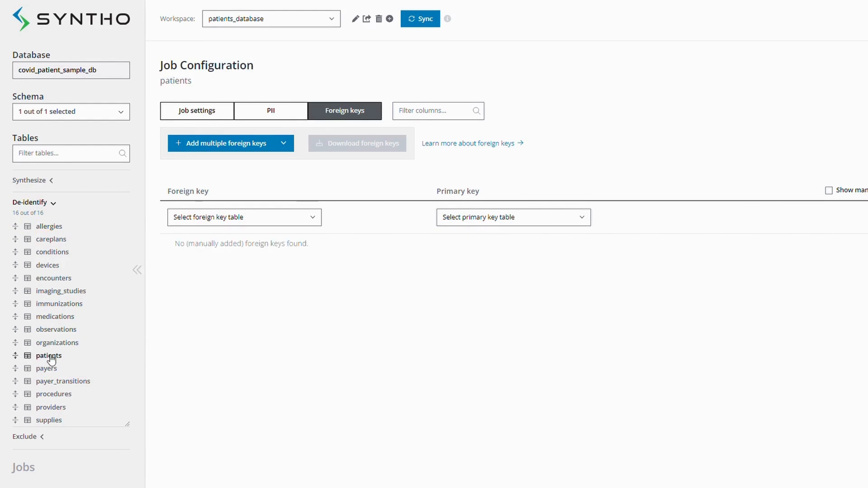
left_click(194, 111)
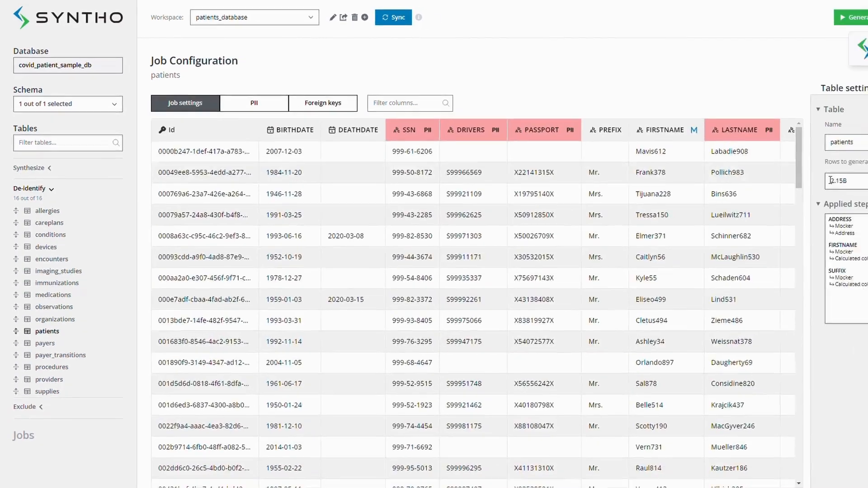